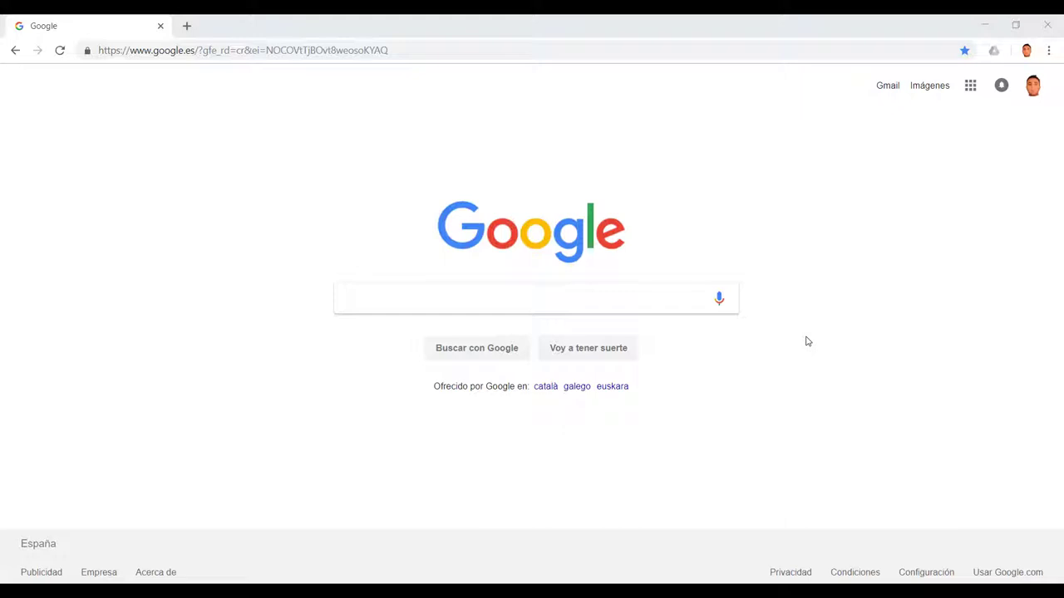
Open Google Drive from the Google home page's list of apps
click(974, 96)
click(974, 96)
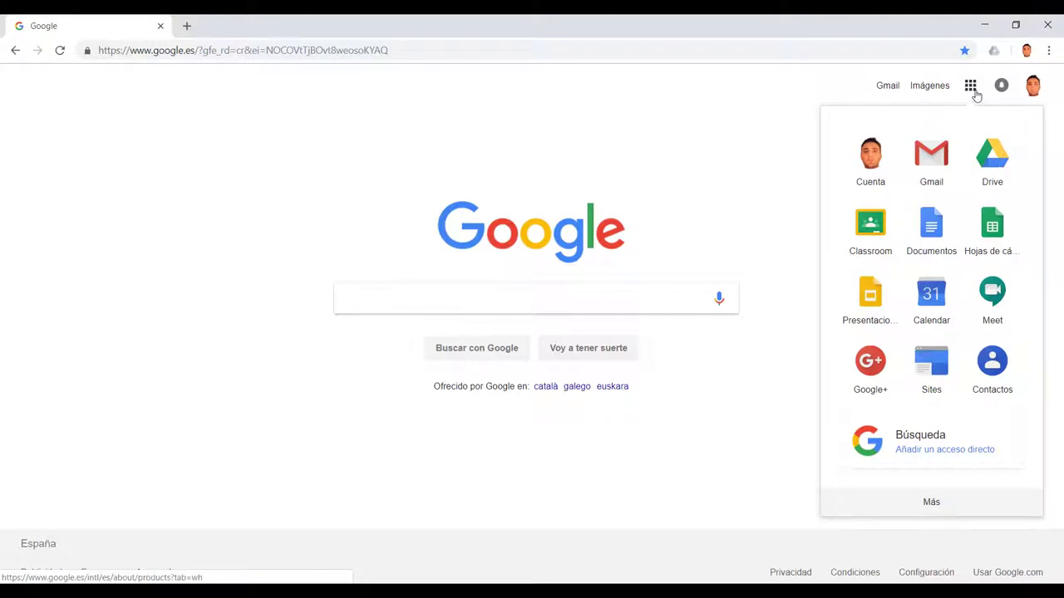
click(993, 163)
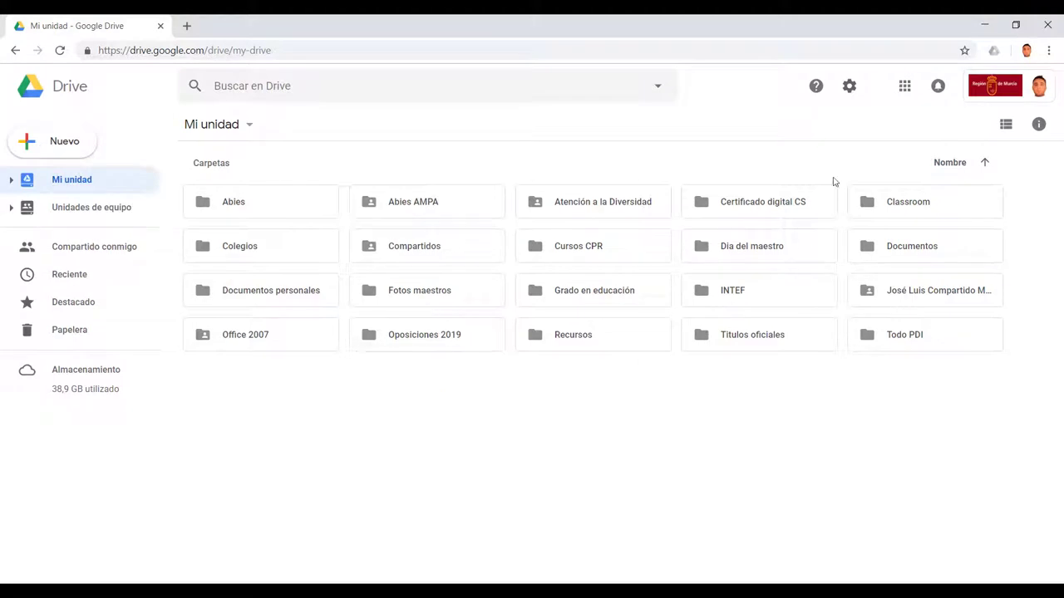
Open the Drive settings, view the storage usage details, and close the details page
click(850, 87)
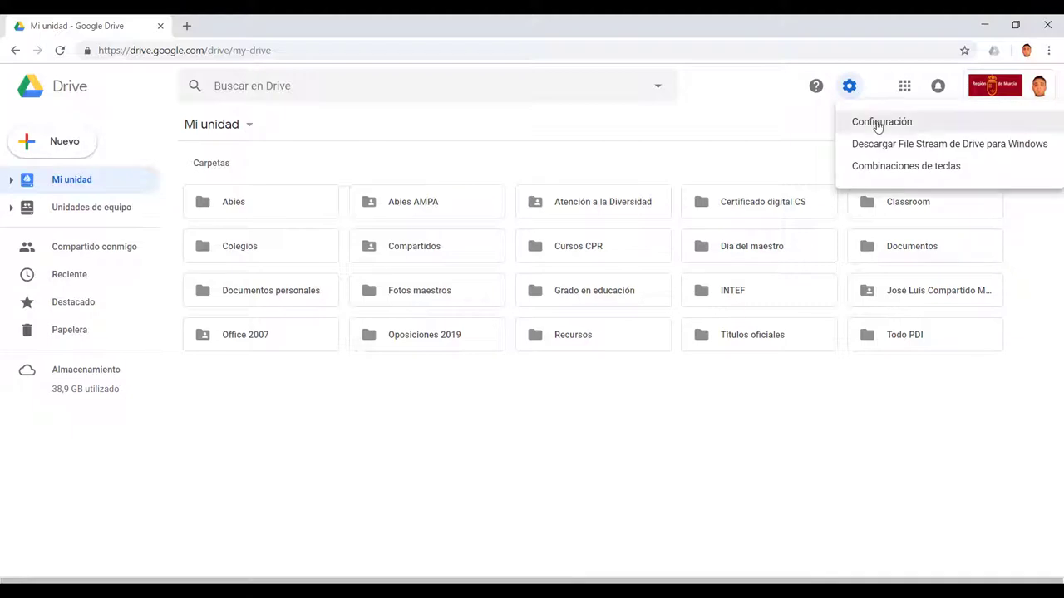
click(880, 123)
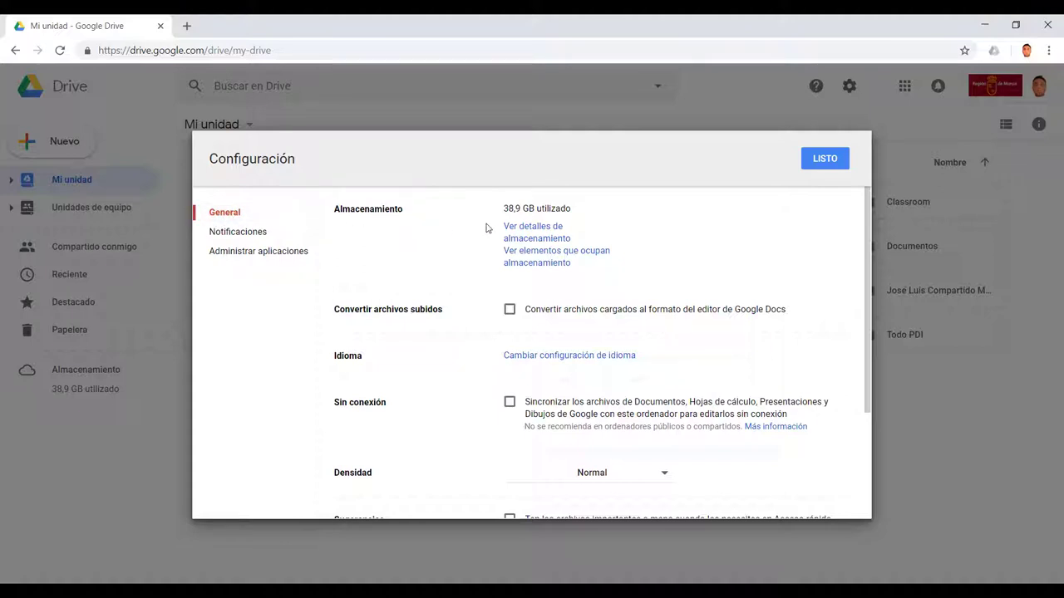
click(548, 233)
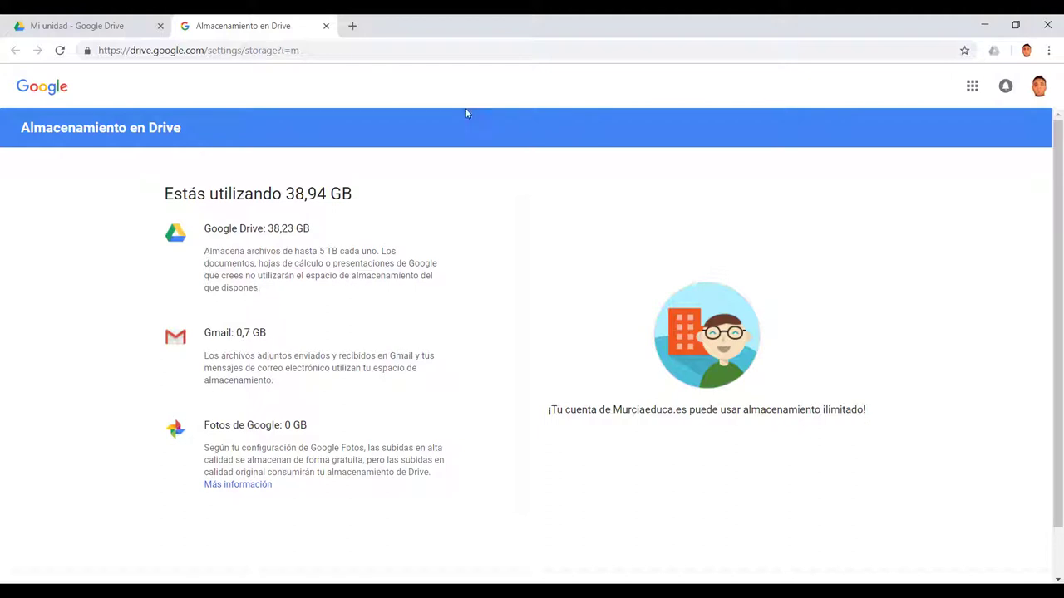
click(326, 26)
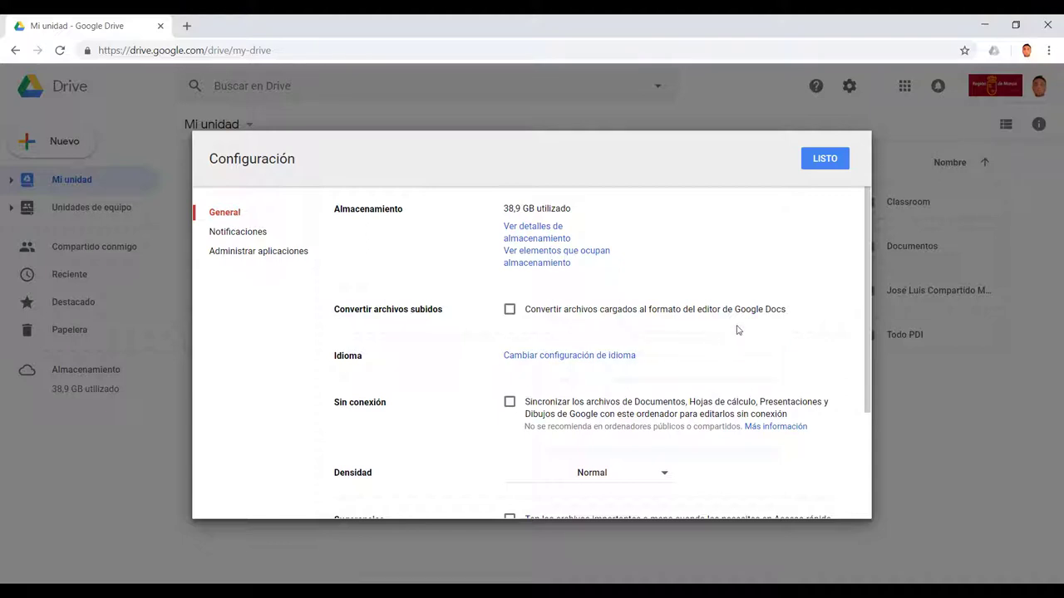
Turn on the Quick Access suggestions for important files in the general settings and close the settings
scroll(735, 326, down, 2)
click(510, 217)
click(509, 218)
scroll(545, 382, down, 1)
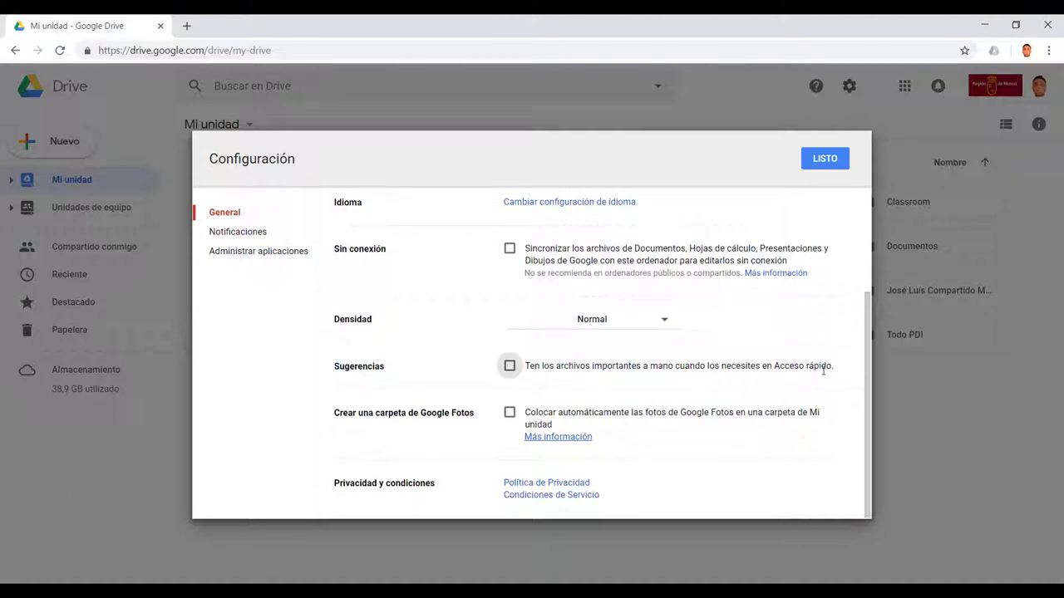
click(510, 366)
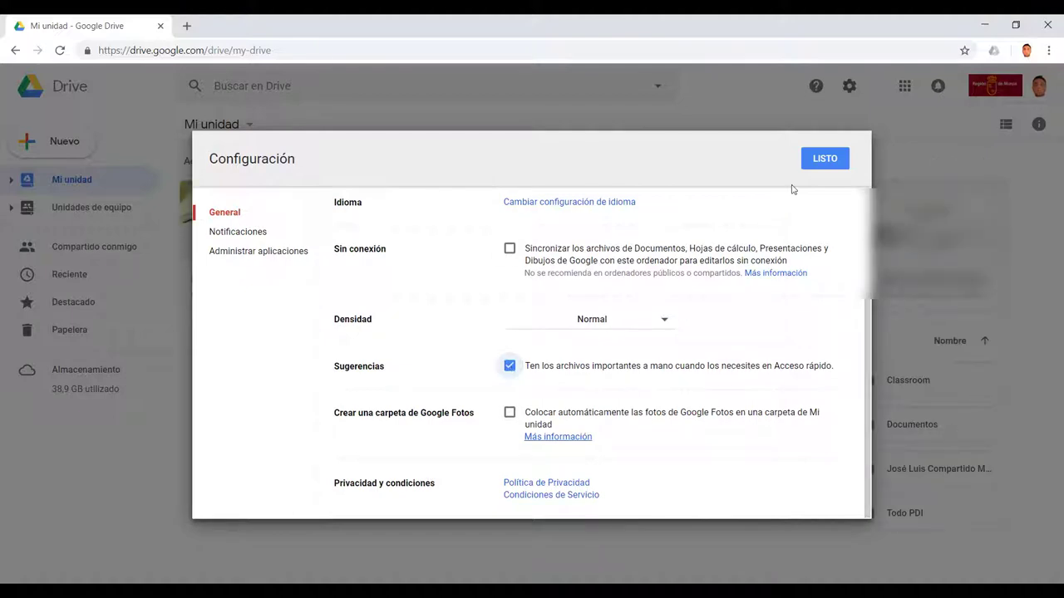
click(821, 158)
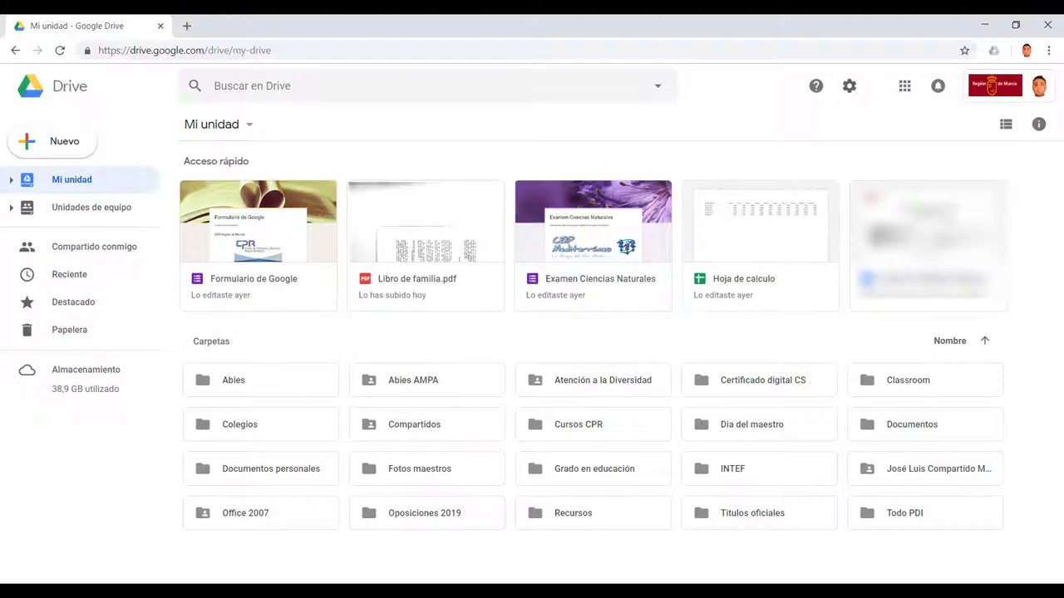
Reopen the Drive settings and turn off the Quick Access suggestions
click(850, 90)
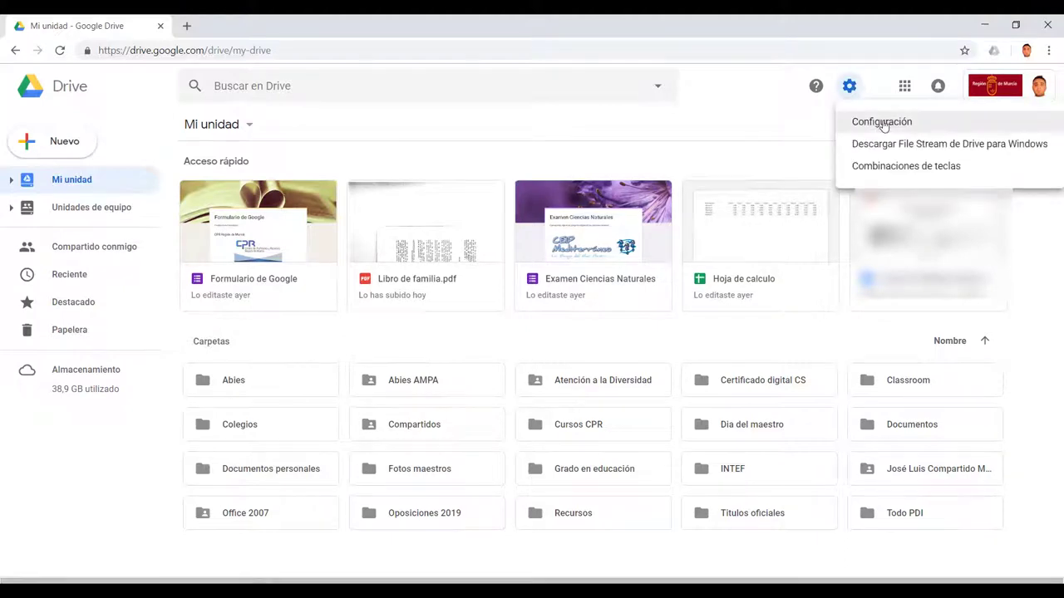
click(882, 123)
scroll(532, 349, down, 2)
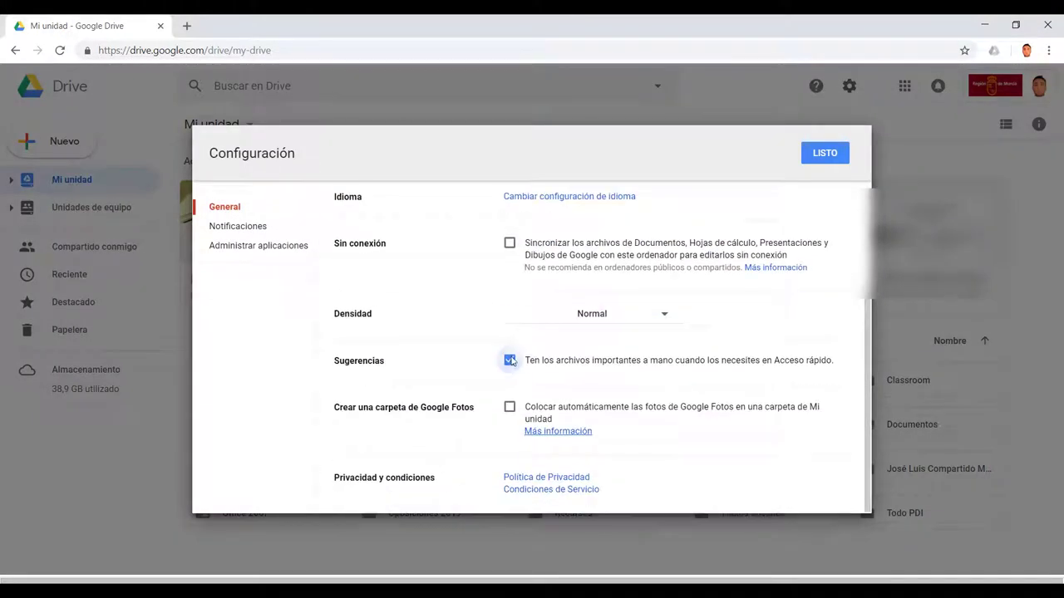
click(510, 360)
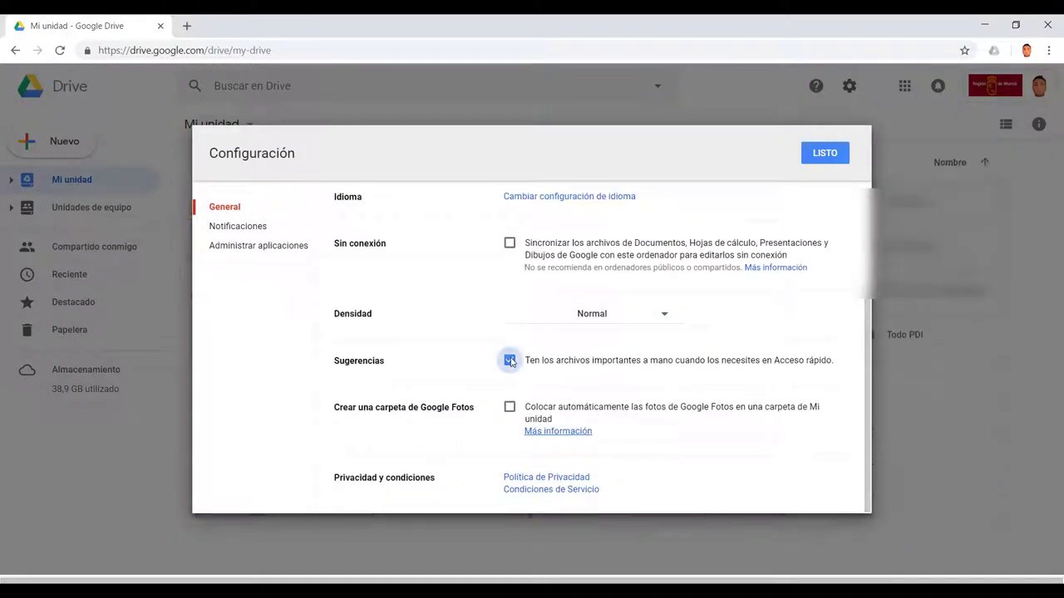
Review the notification options, the connected apps and the general options in the Drive settings, and close the settings
click(251, 229)
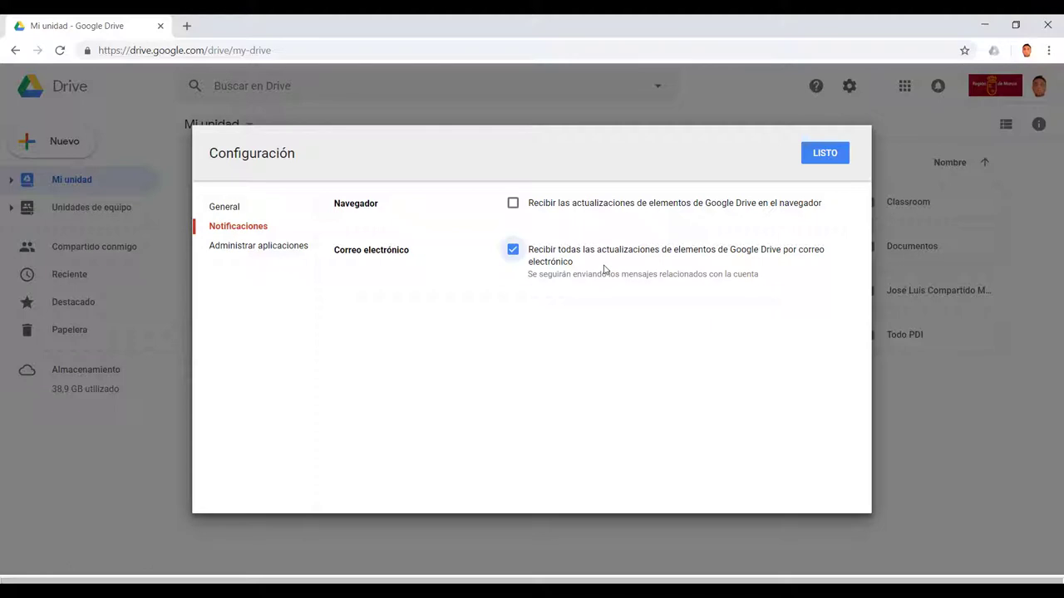
click(271, 247)
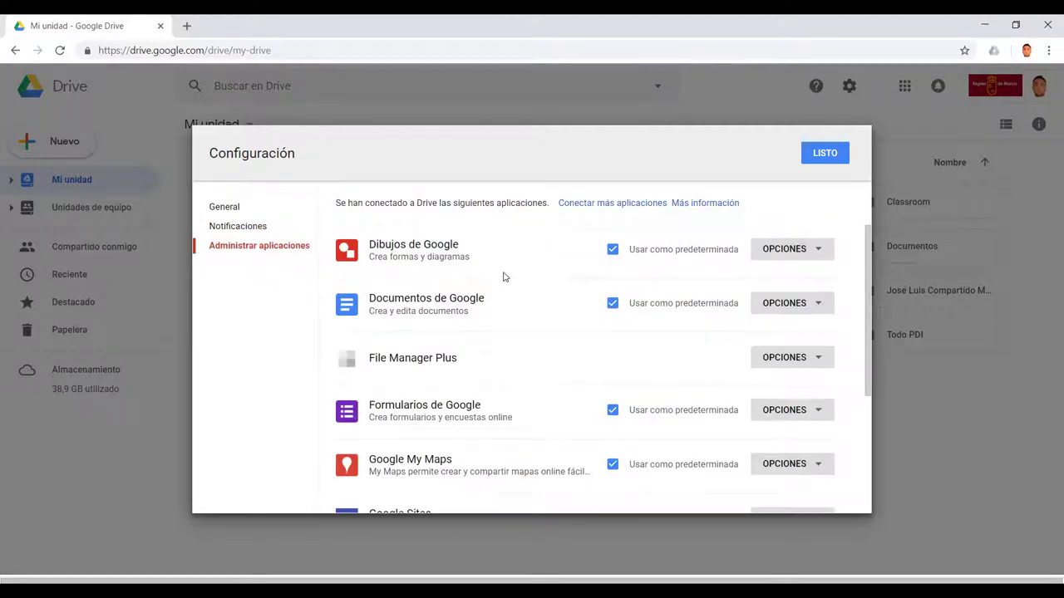
scroll(503, 277, down, 3)
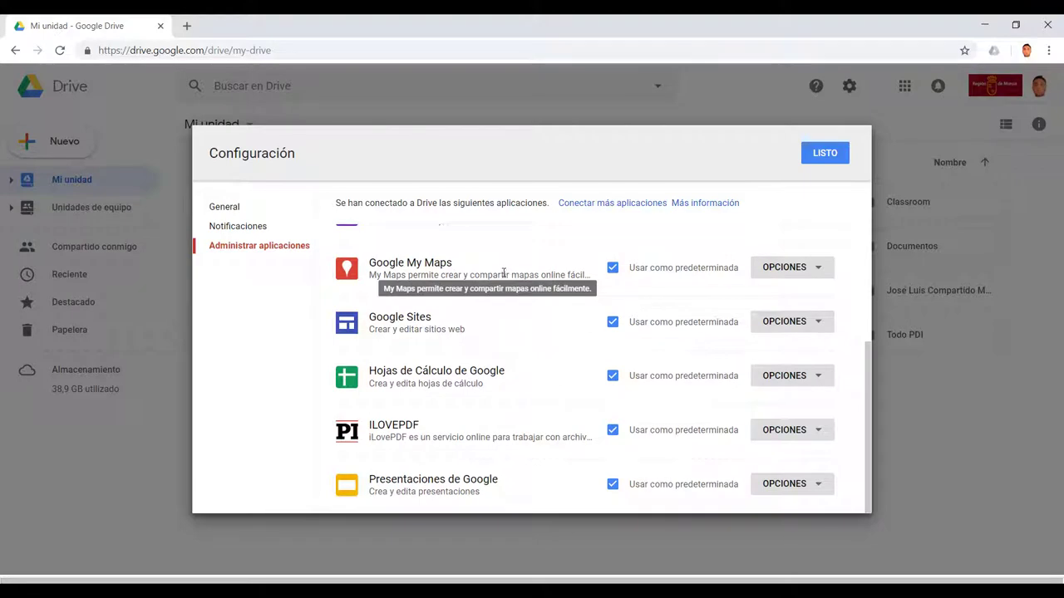
scroll(503, 273, up, 3)
click(240, 207)
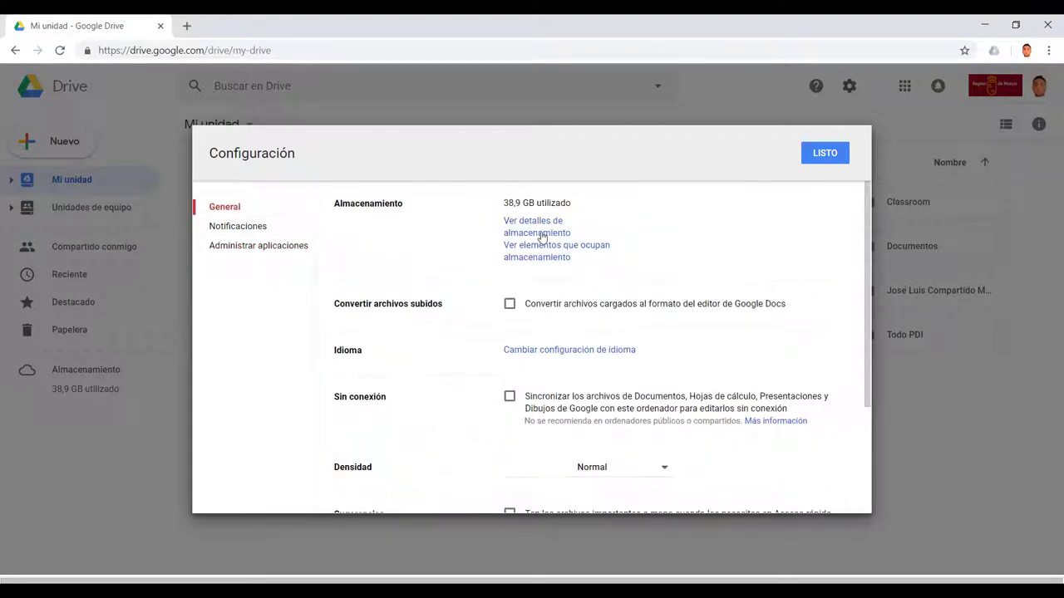
scroll(610, 261, down, 3)
scroll(610, 261, up, 3)
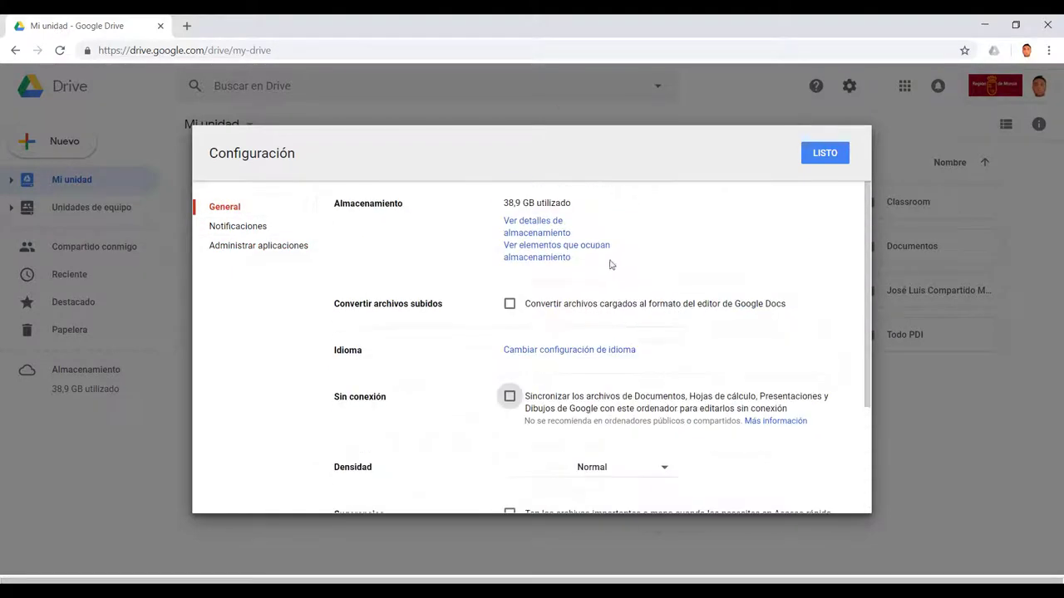
scroll(494, 280, down, 1)
scroll(493, 281, down, 3)
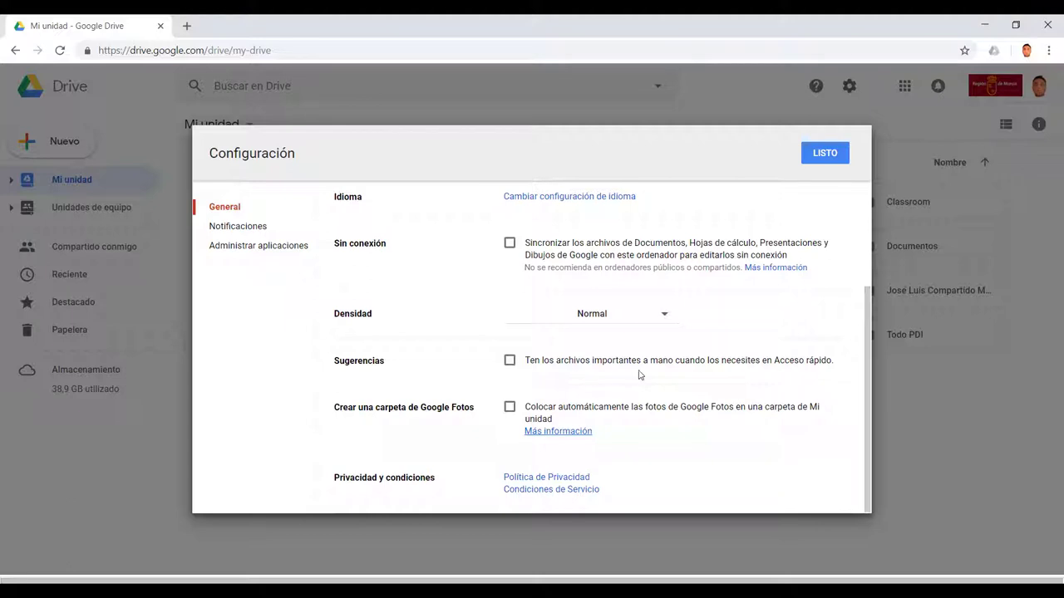
click(823, 157)
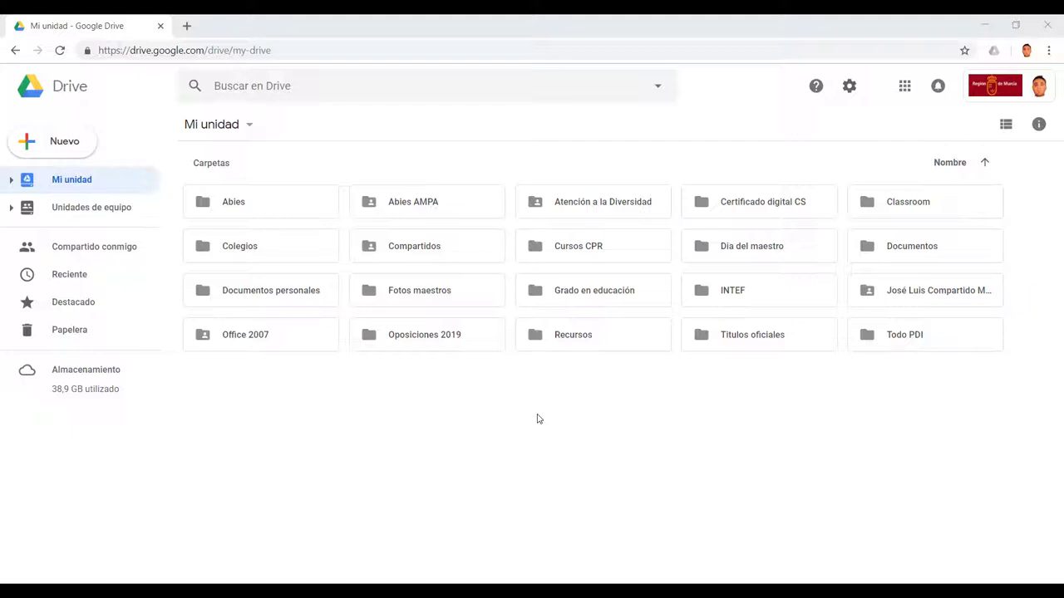
Create a new folder named "Google" in My Drive and open it
right_click(537, 419)
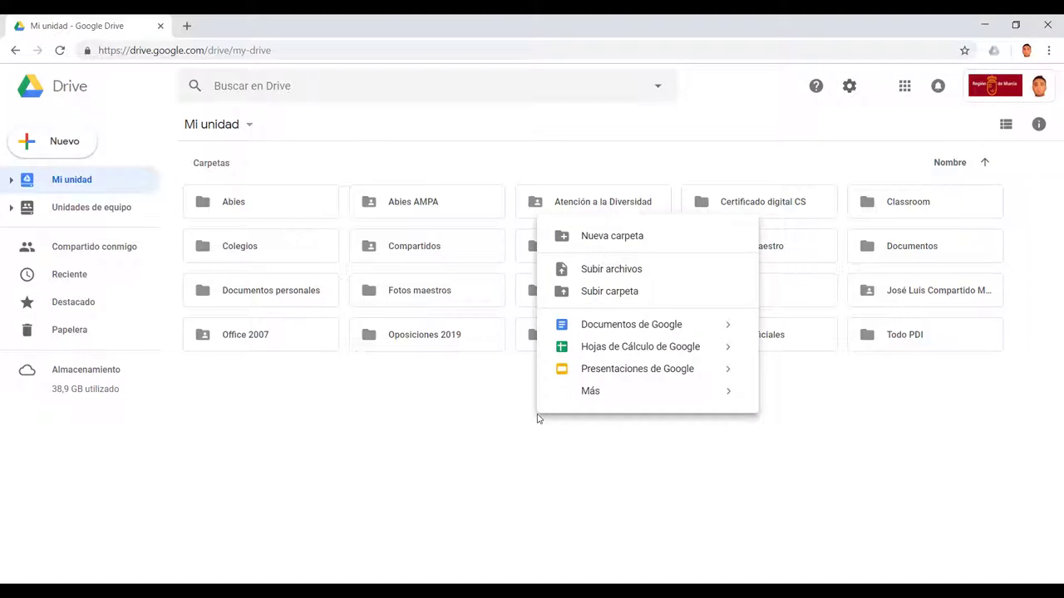
click(616, 240)
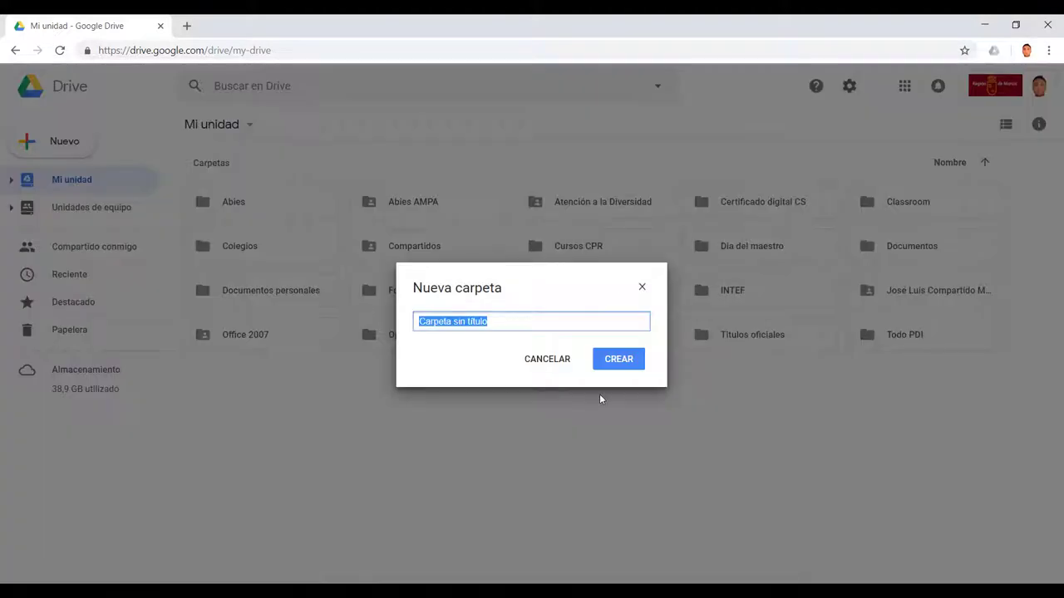
text(Google)
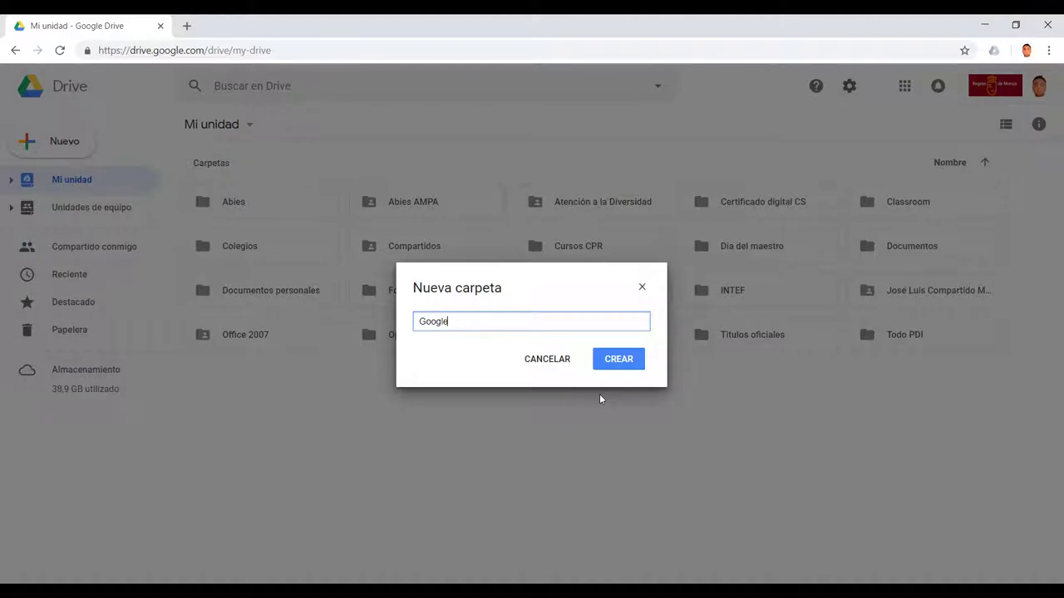
click(615, 363)
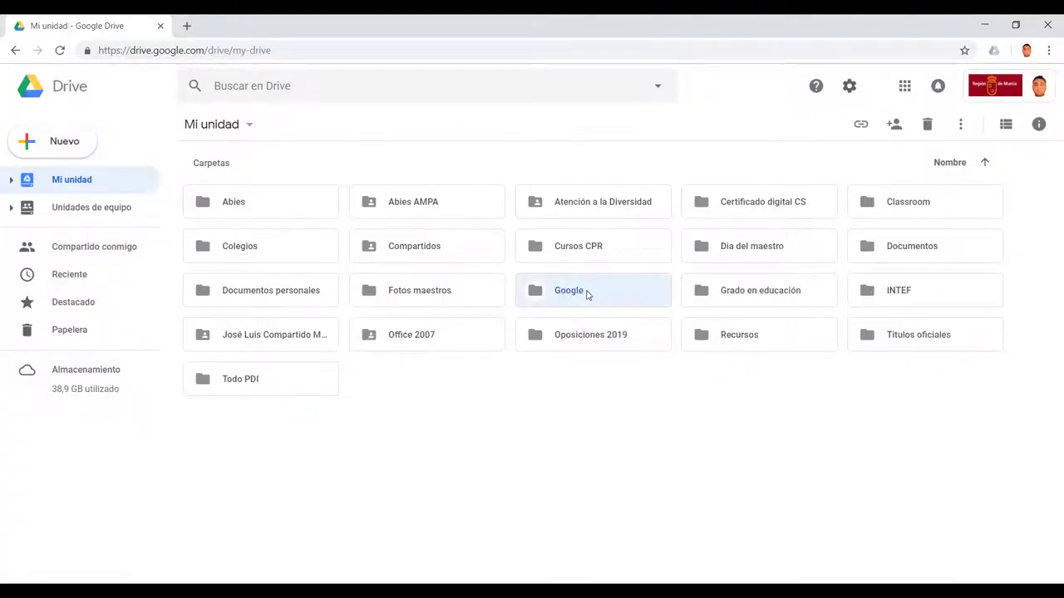
right_click(537, 416)
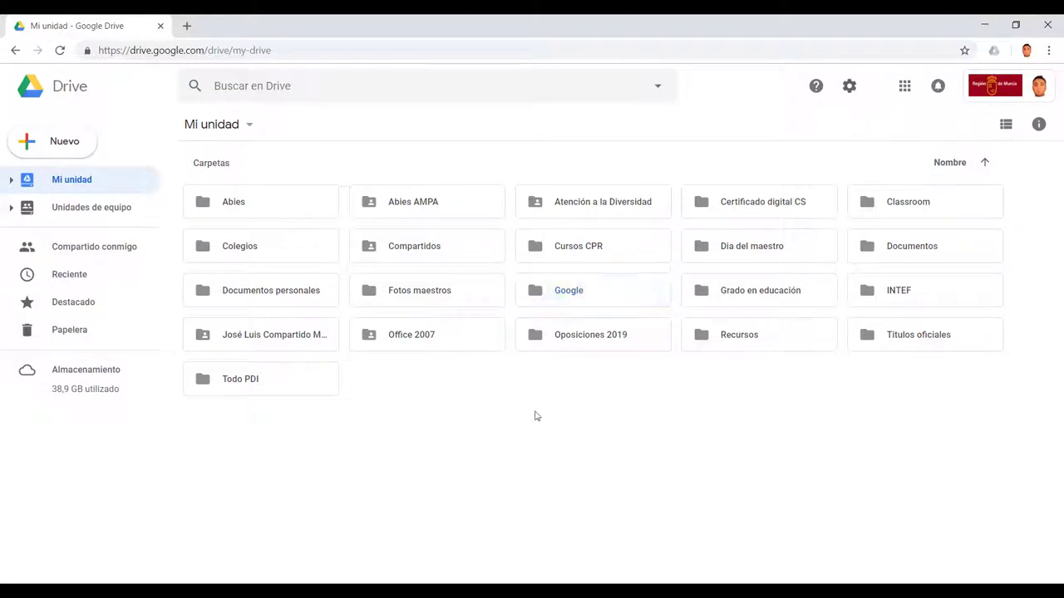
click(561, 440)
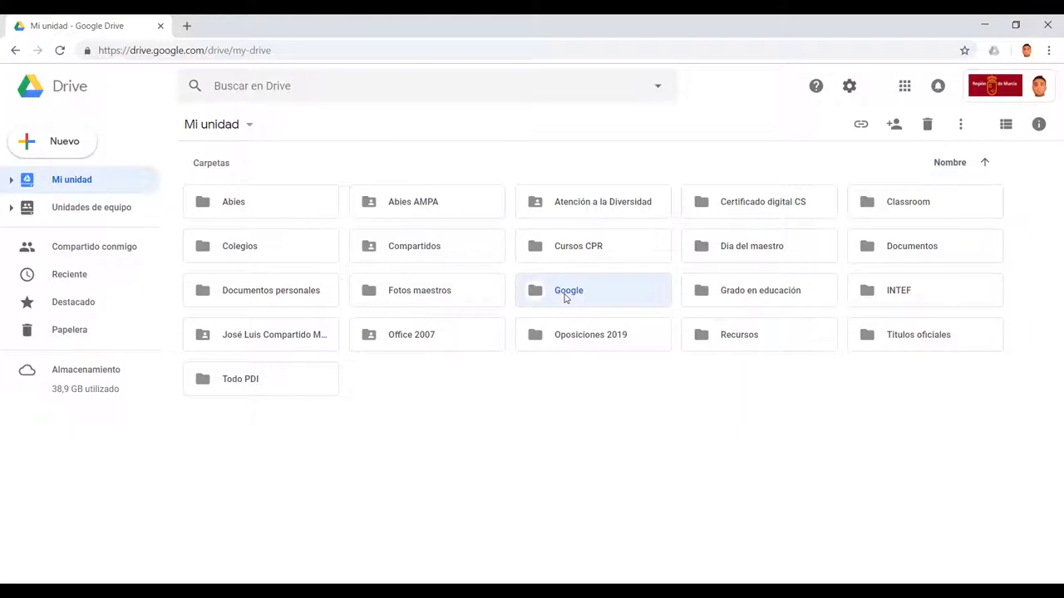
double_click(564, 296)
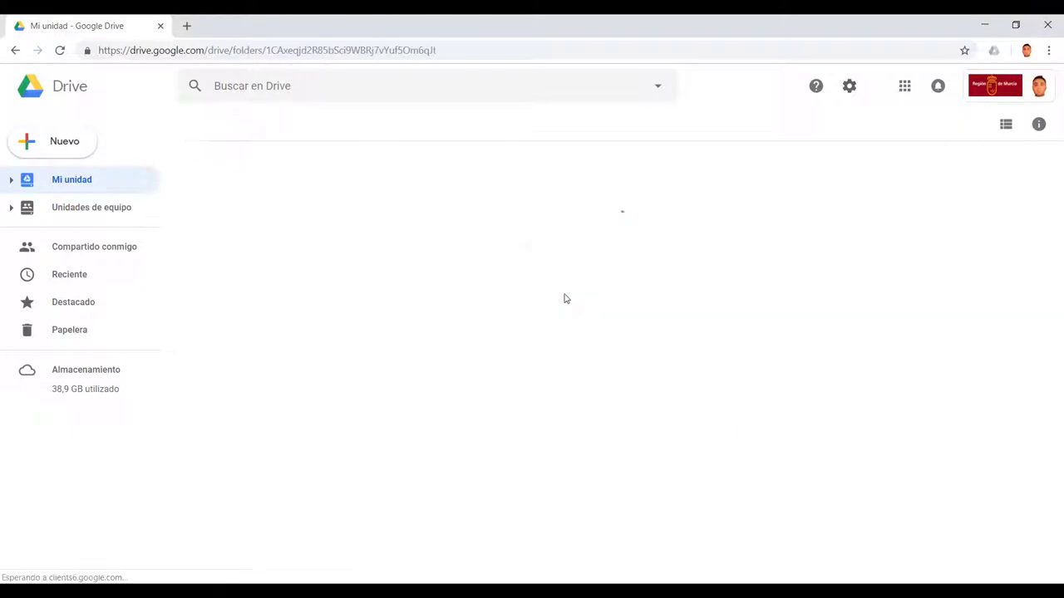
right_click(378, 236)
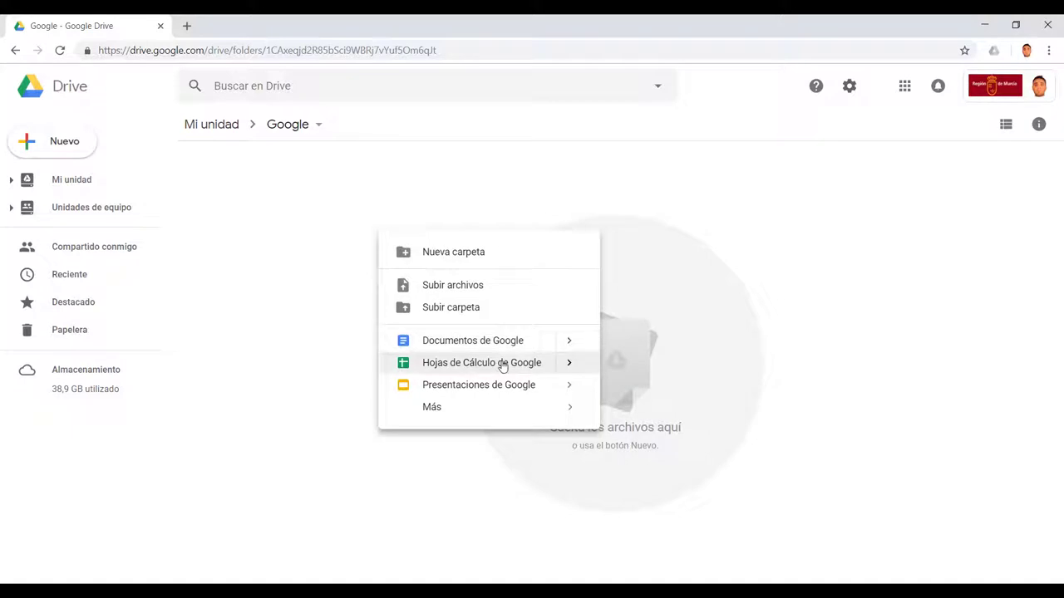
mouse_move(468, 410)
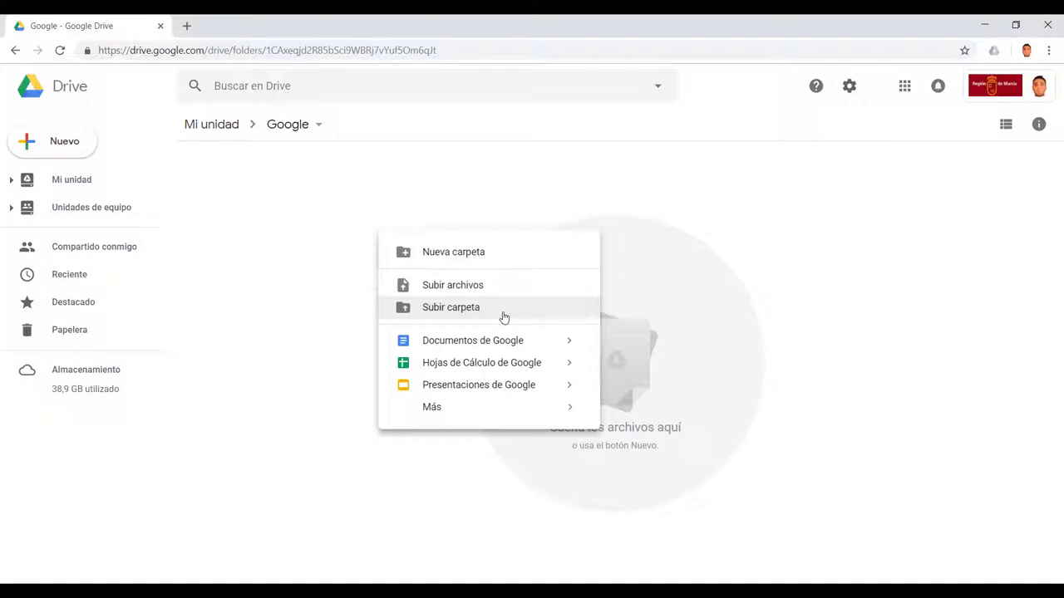
click(328, 285)
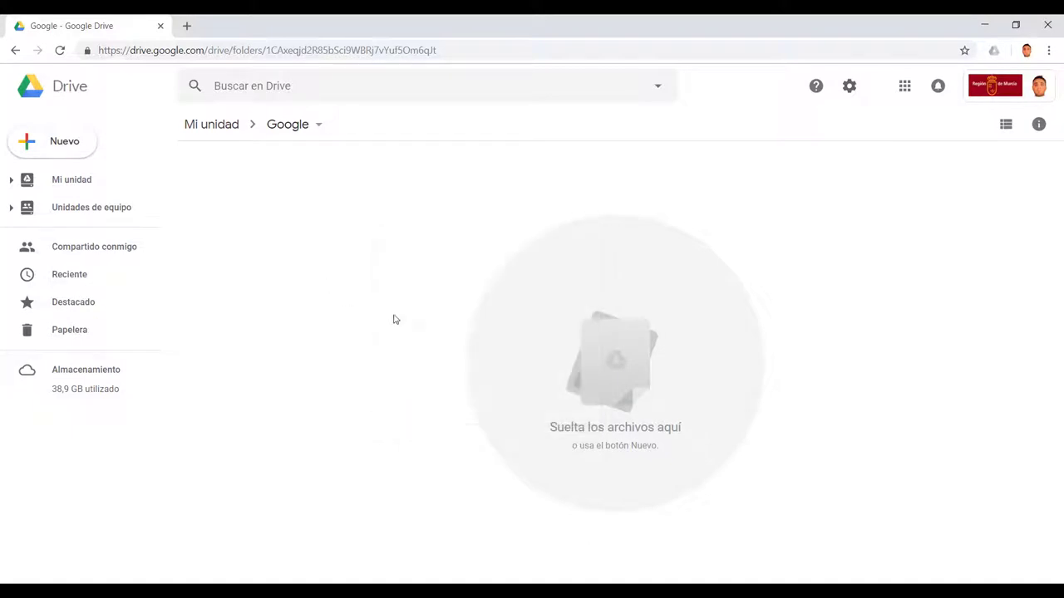
click(73, 148)
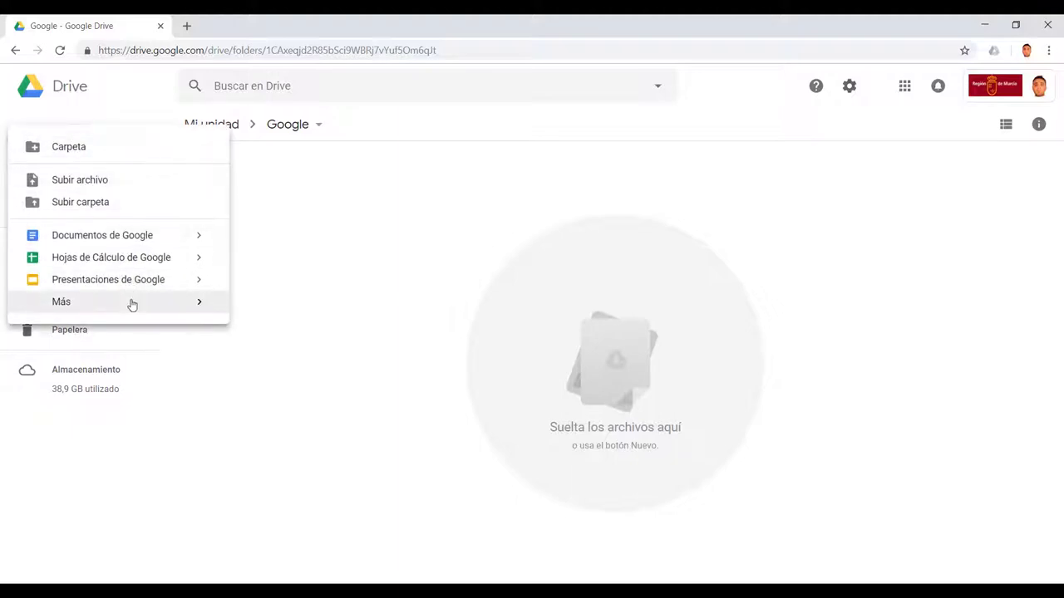
mouse_move(132, 305)
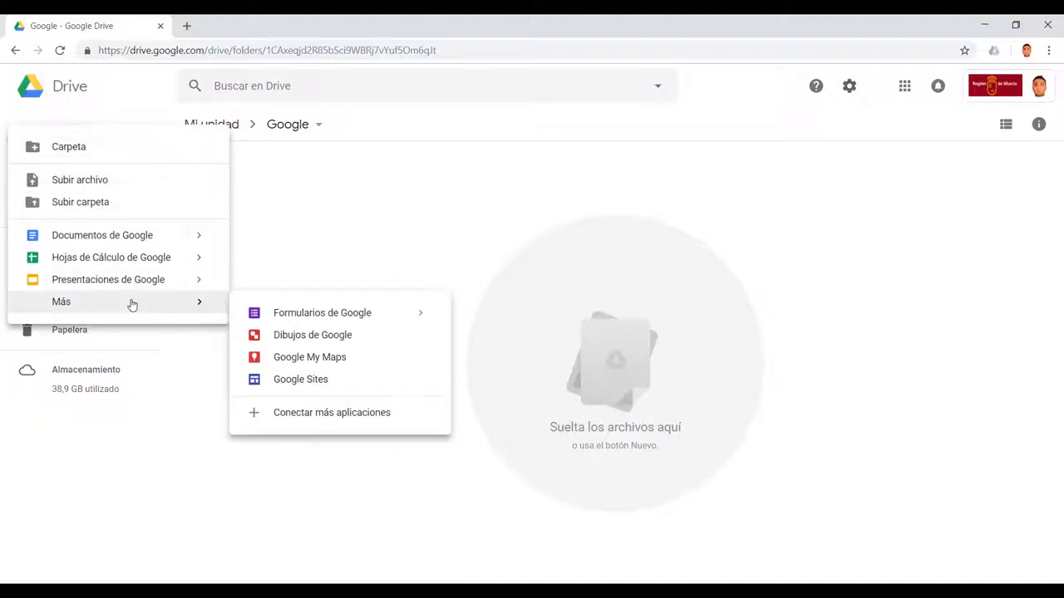
click(308, 250)
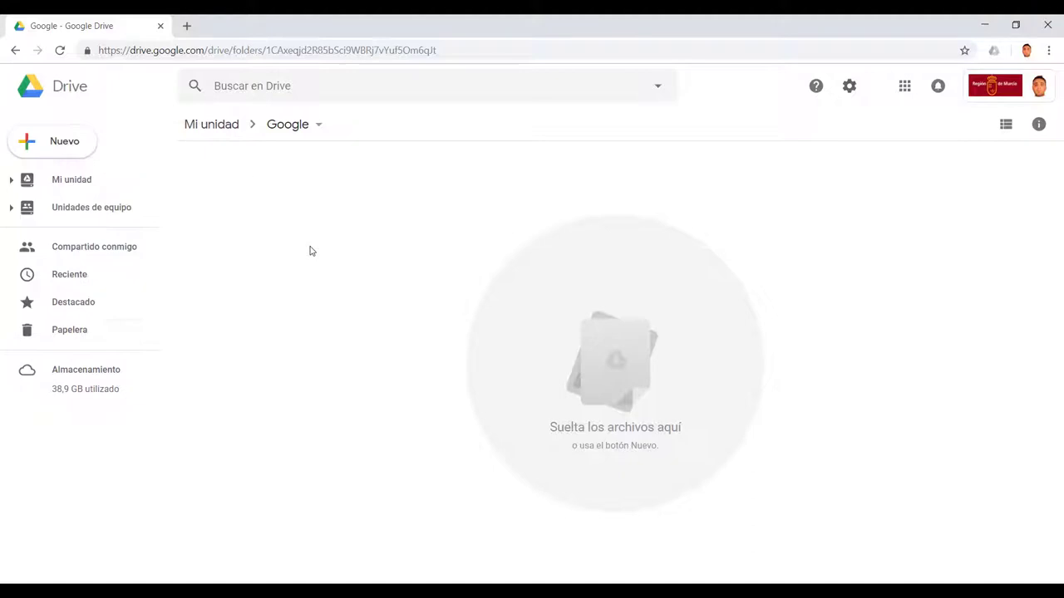
Upload the files Logo CPR.jpg and logo_cpr.zip from the Cursos 18-19 folder into the Google folder
right_click(406, 290)
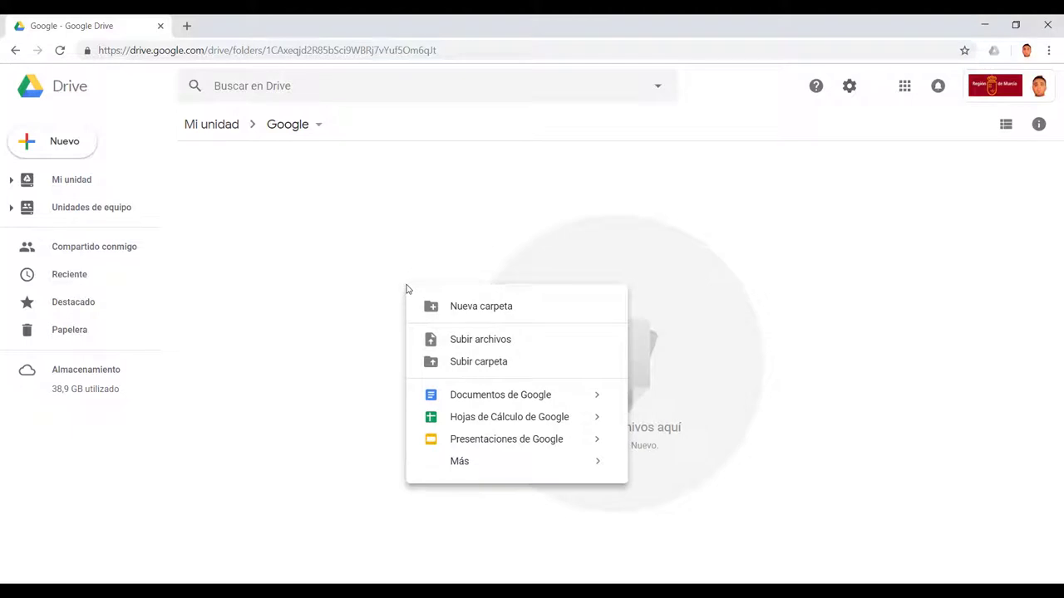
click(499, 341)
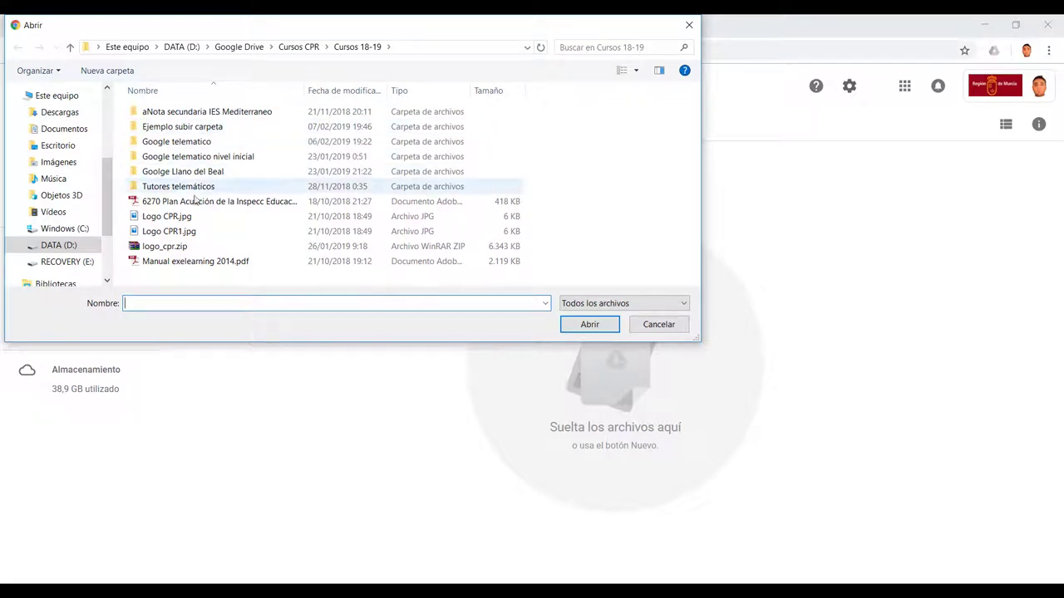
click(165, 217)
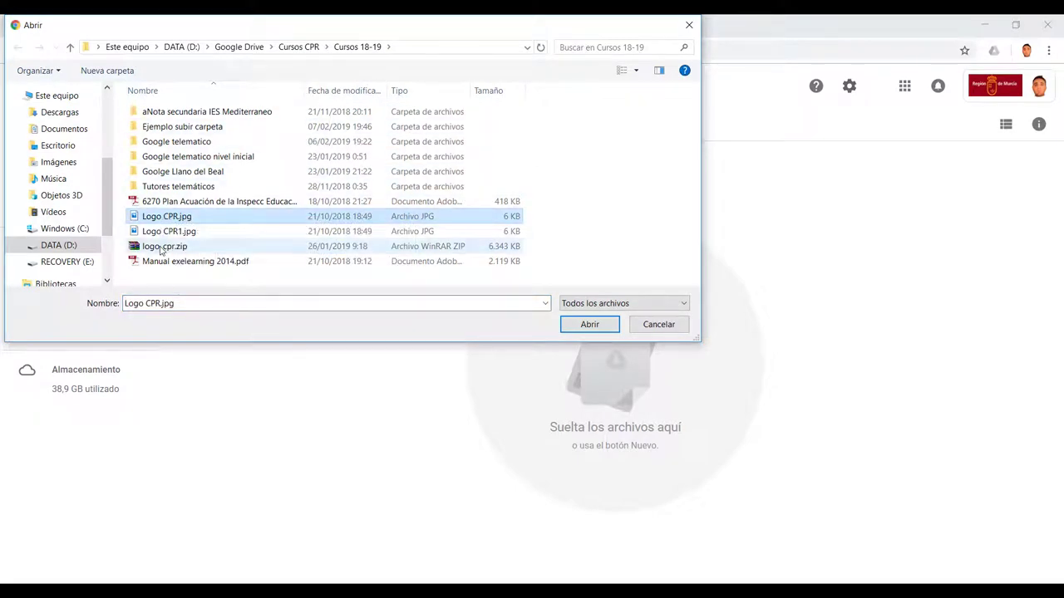
ctrl+click(160, 249)
click(589, 324)
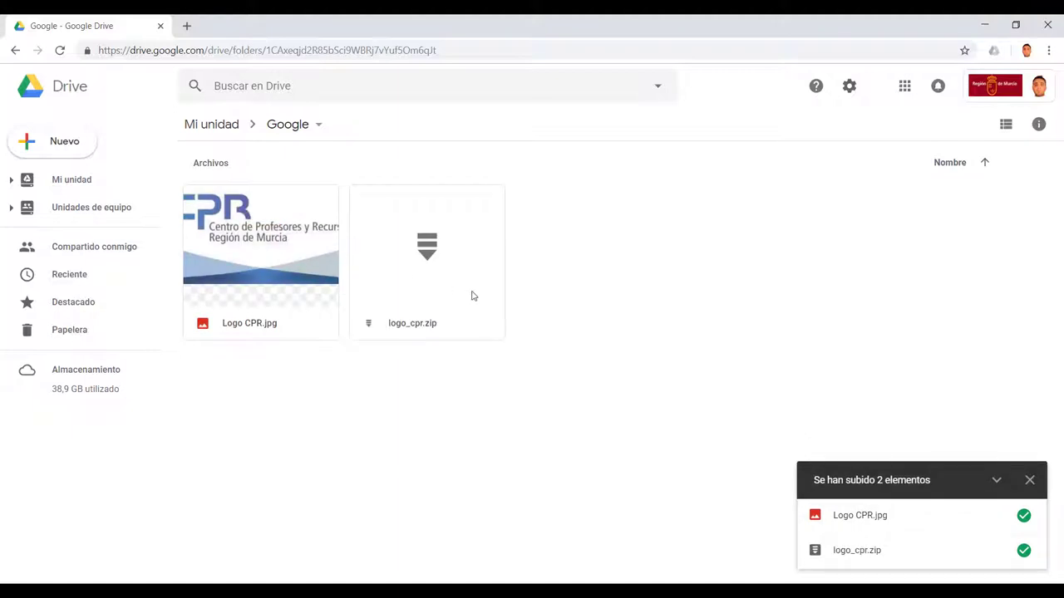
Upload the whole PTI folder from the computer into the Google folder and approve the upload of its files
right_click(585, 278)
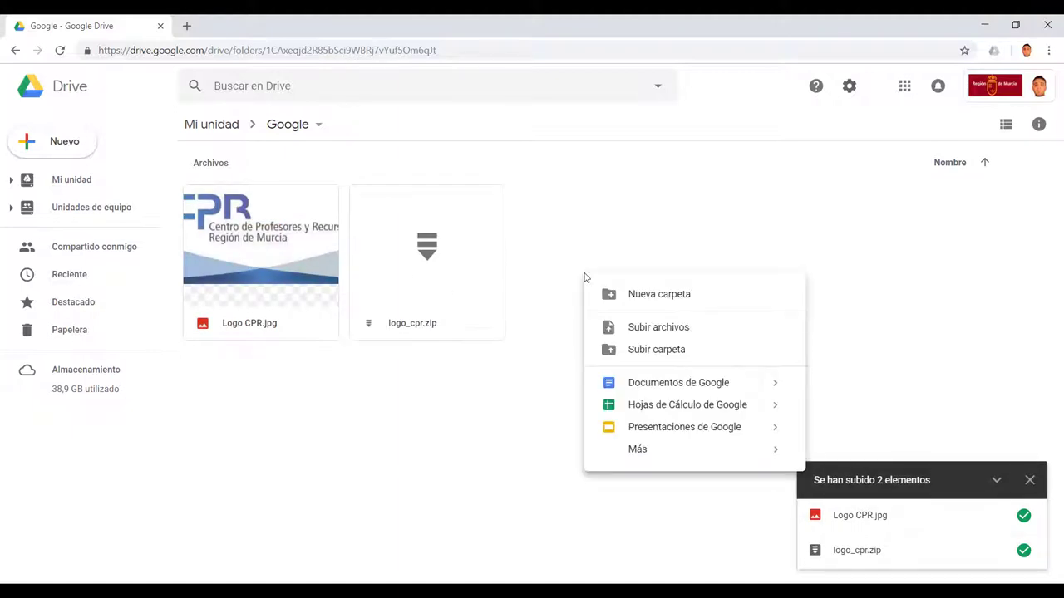
click(654, 350)
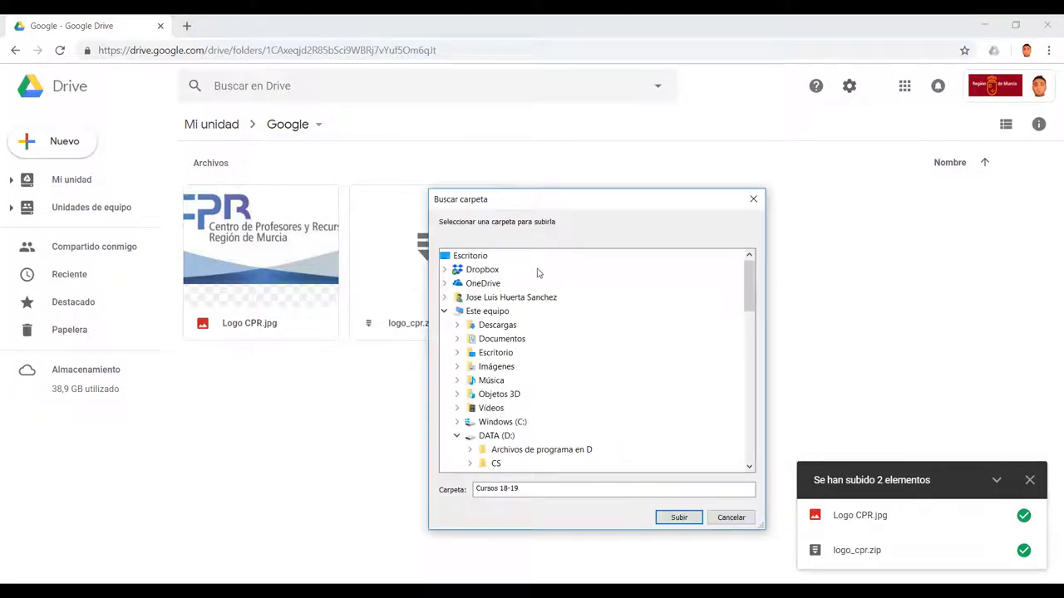
click(446, 311)
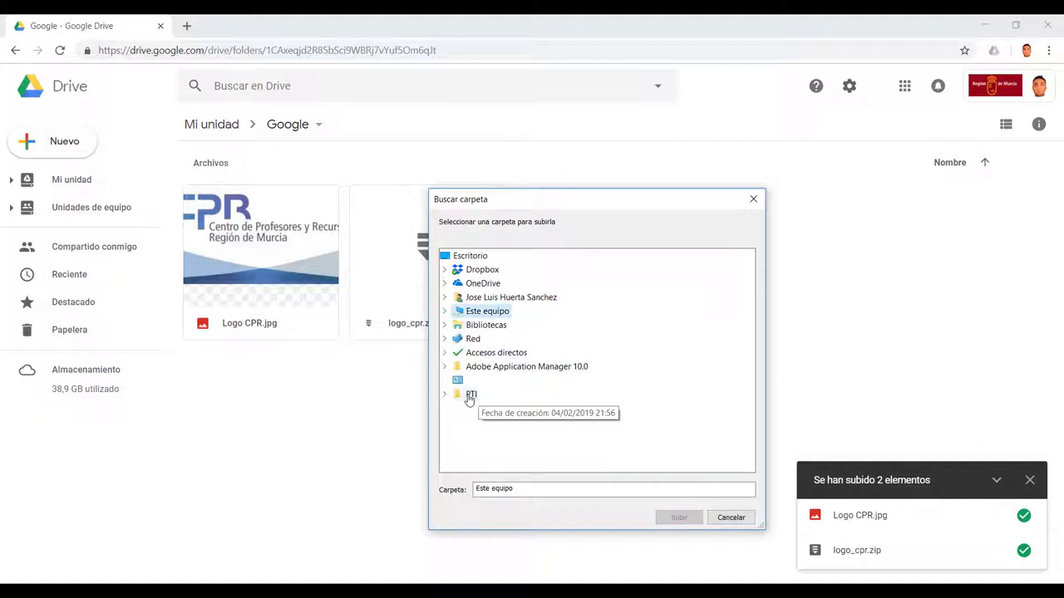
double_click(471, 396)
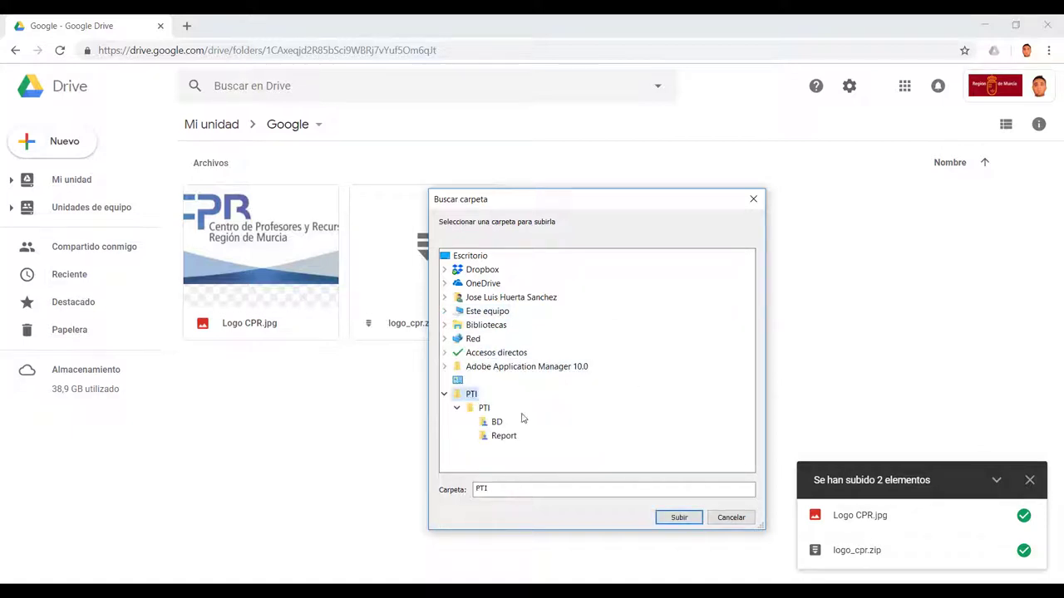
click(679, 517)
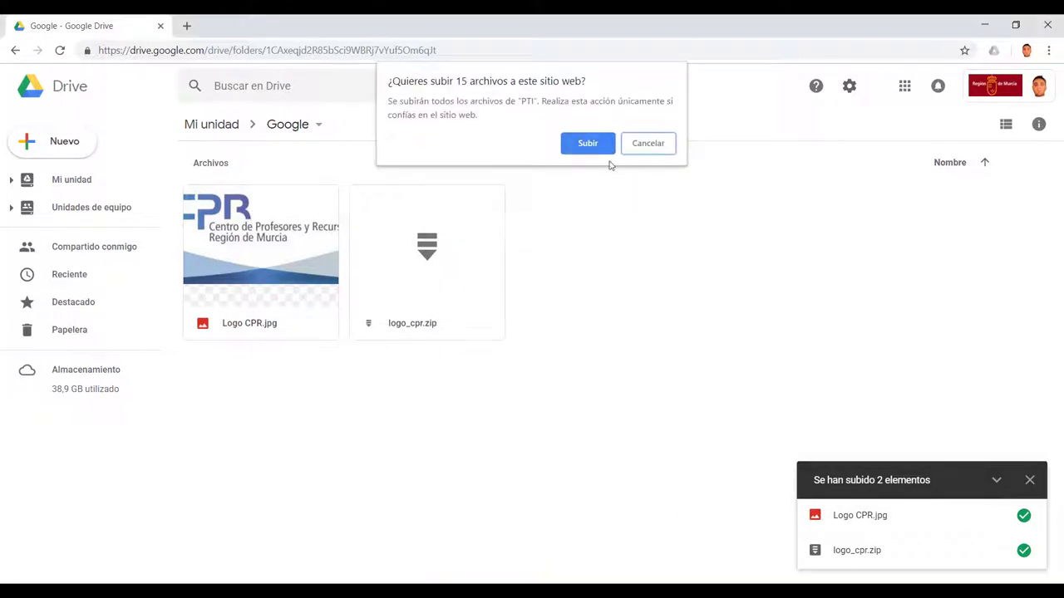
click(588, 143)
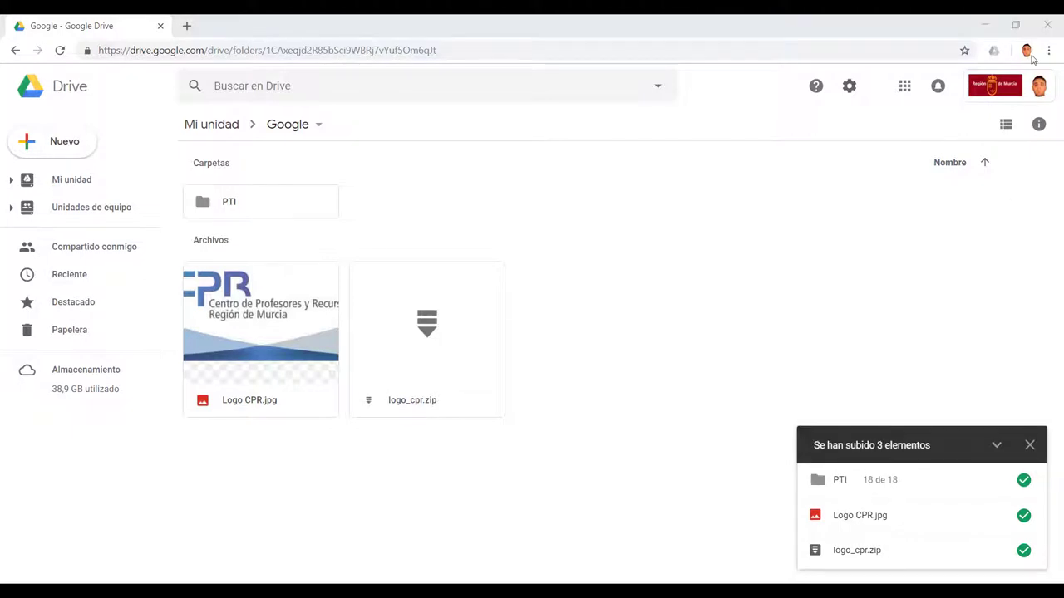
Upload the PTI 2 folder and the Training Center shortcut from the desktop into the Google folder, and dismiss the upload summary
click(1015, 25)
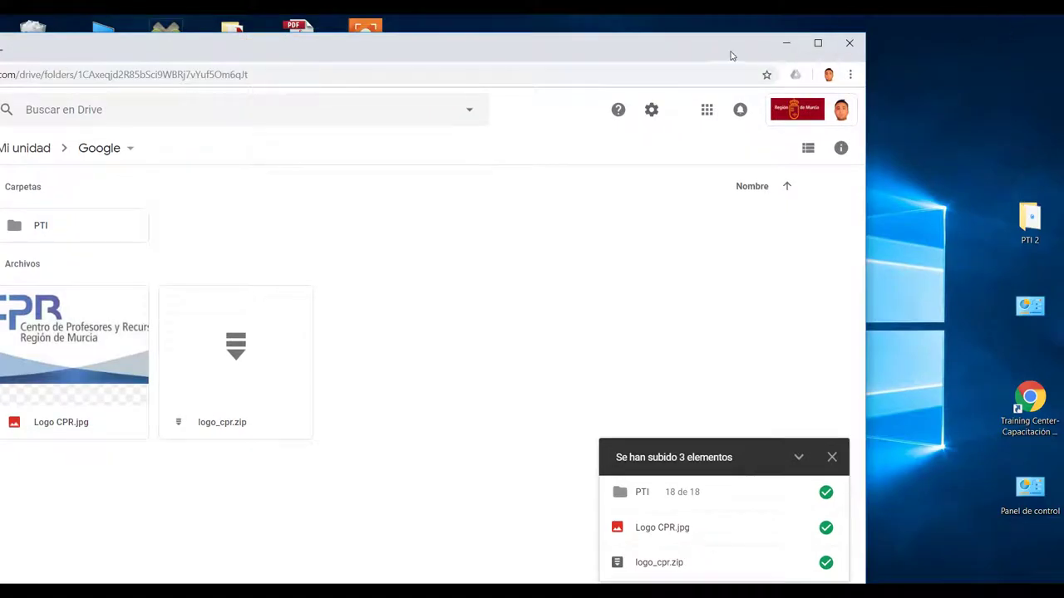
click(1034, 219)
drag(1035, 220, 521, 230)
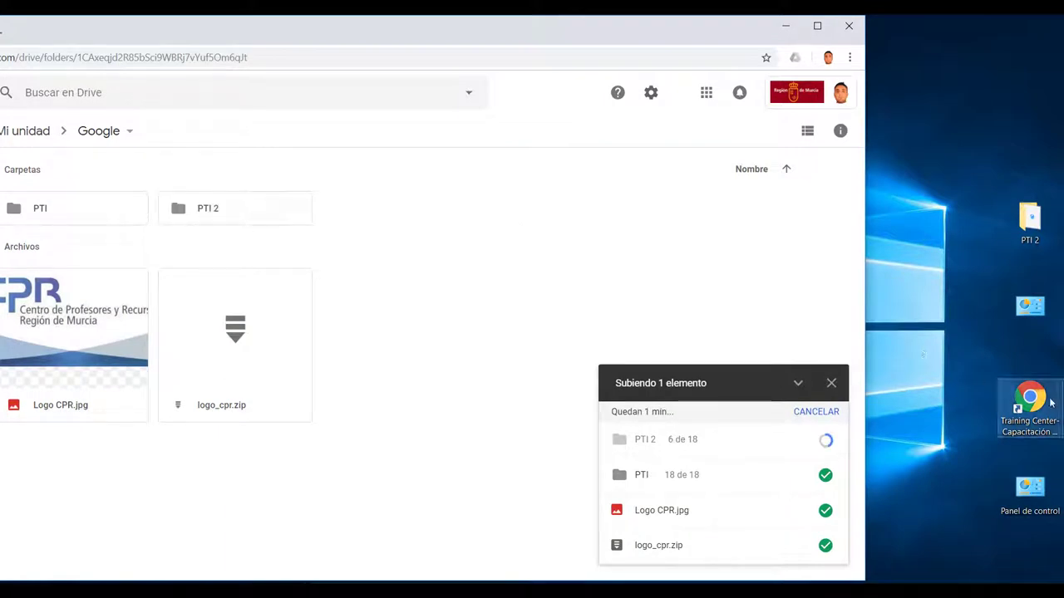
drag(1035, 401, 458, 214)
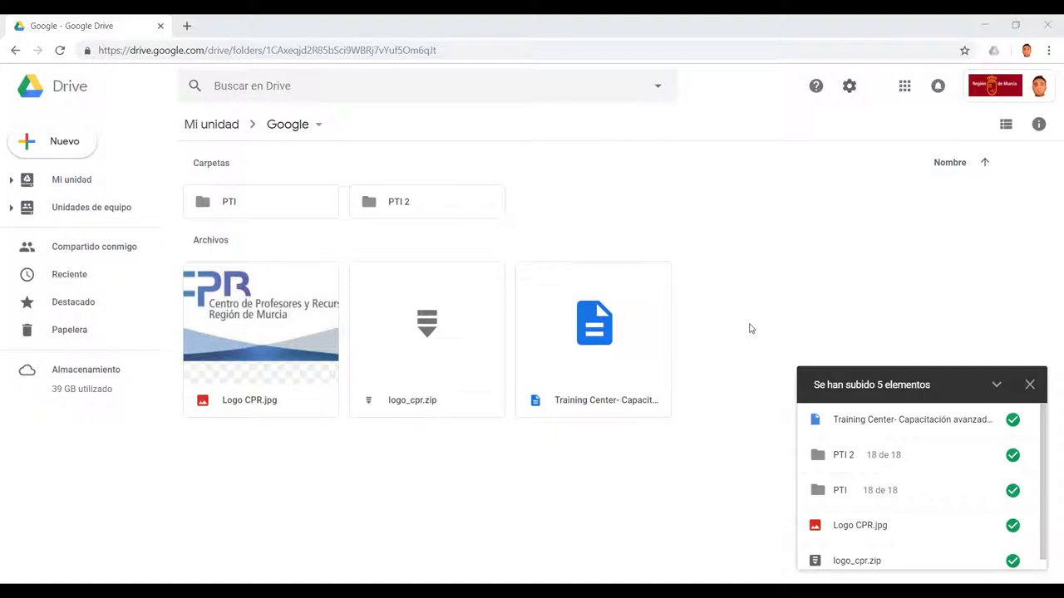
click(1029, 385)
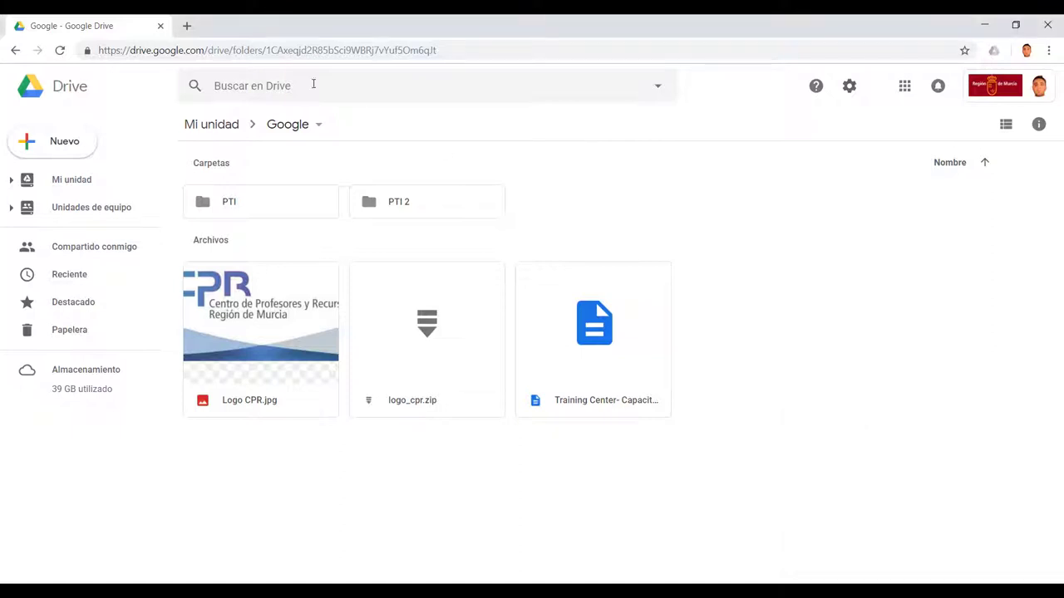
Search the web for "aplicacion drive" in a new tab and request the personal Copia de seguridad y sincronización download from the Google Drive page
click(186, 26)
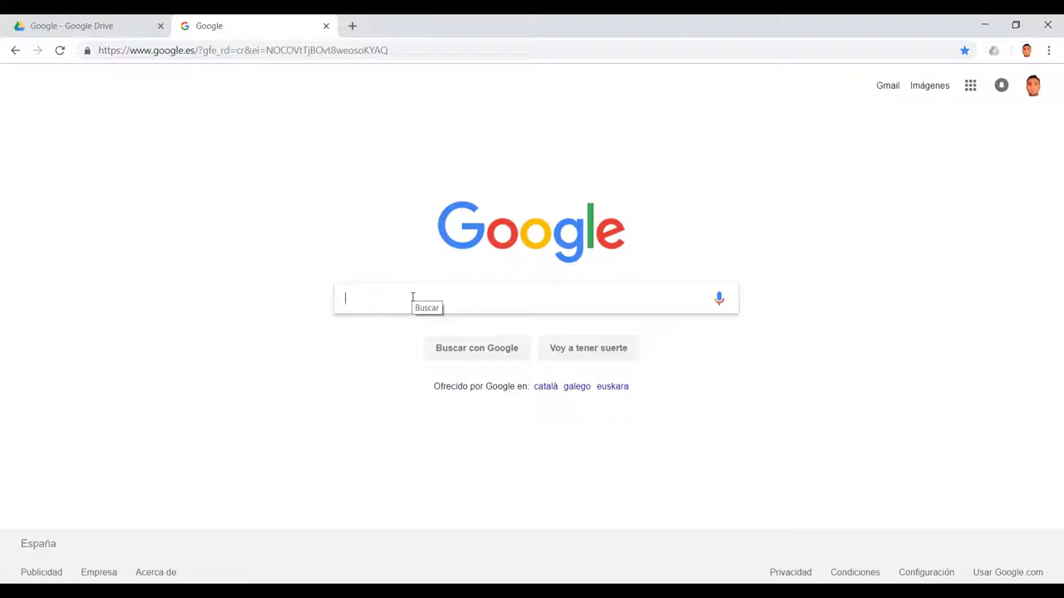
text(aplica)
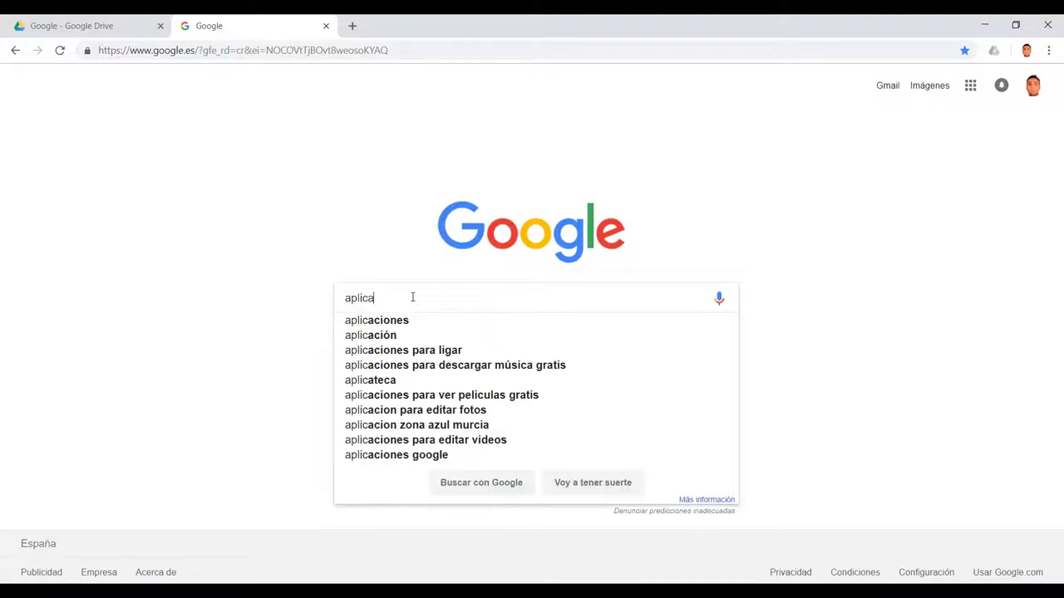
text(cion drive)
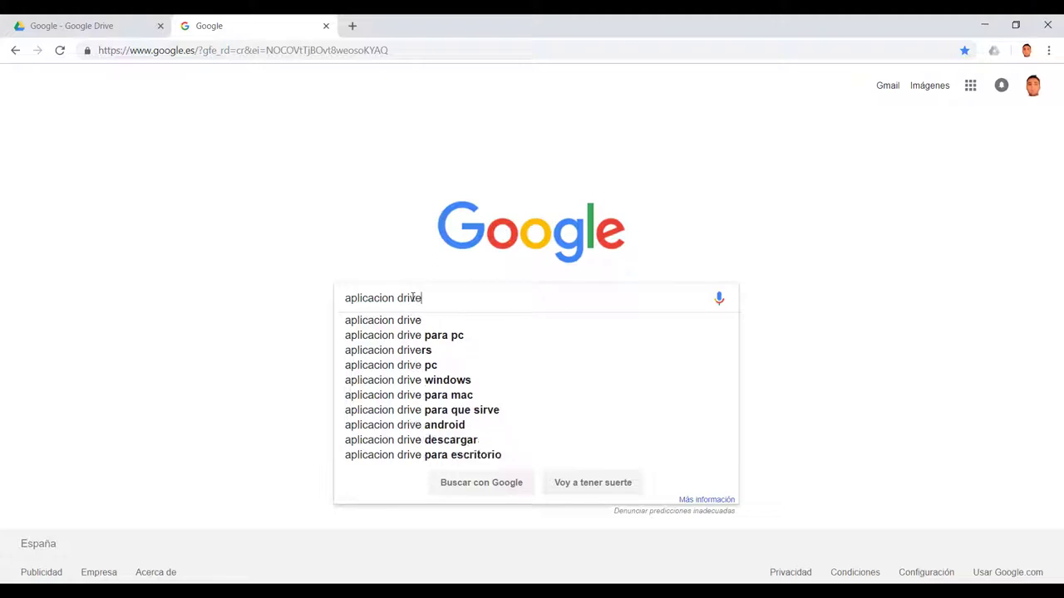
key(Return)
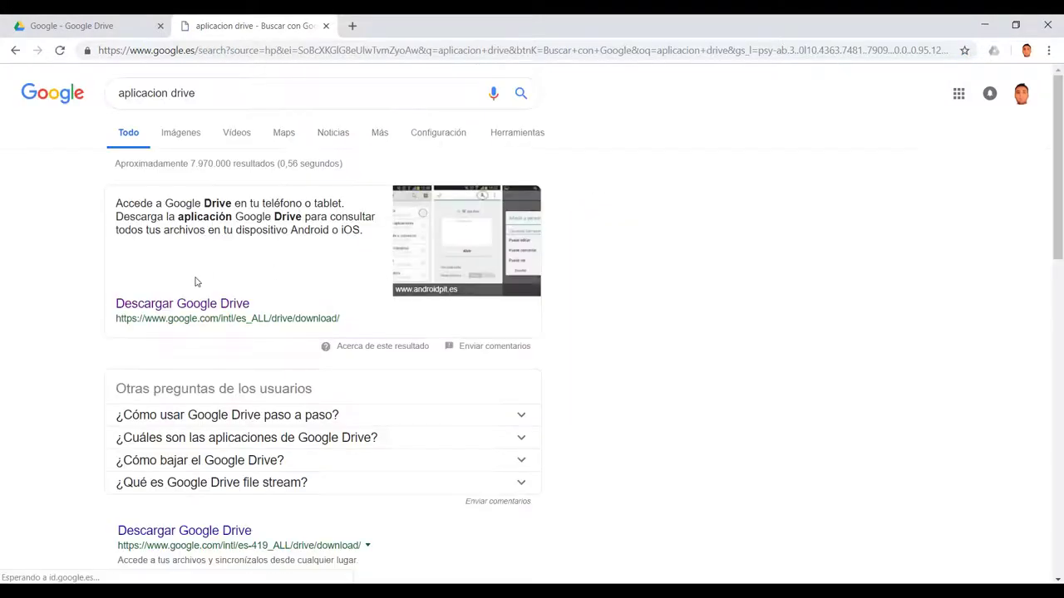
click(192, 306)
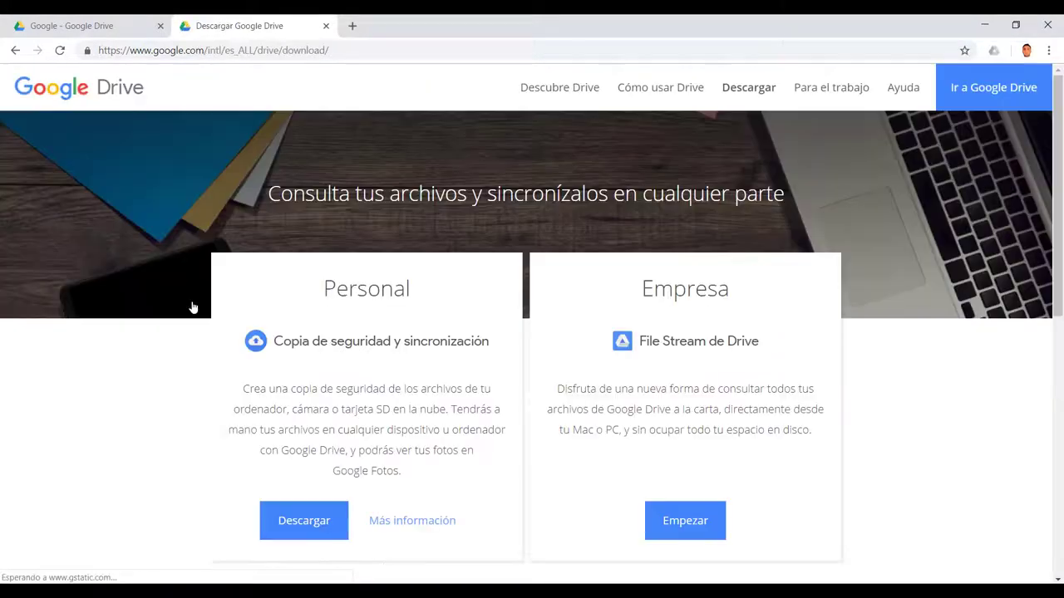
scroll(316, 390, down, 1)
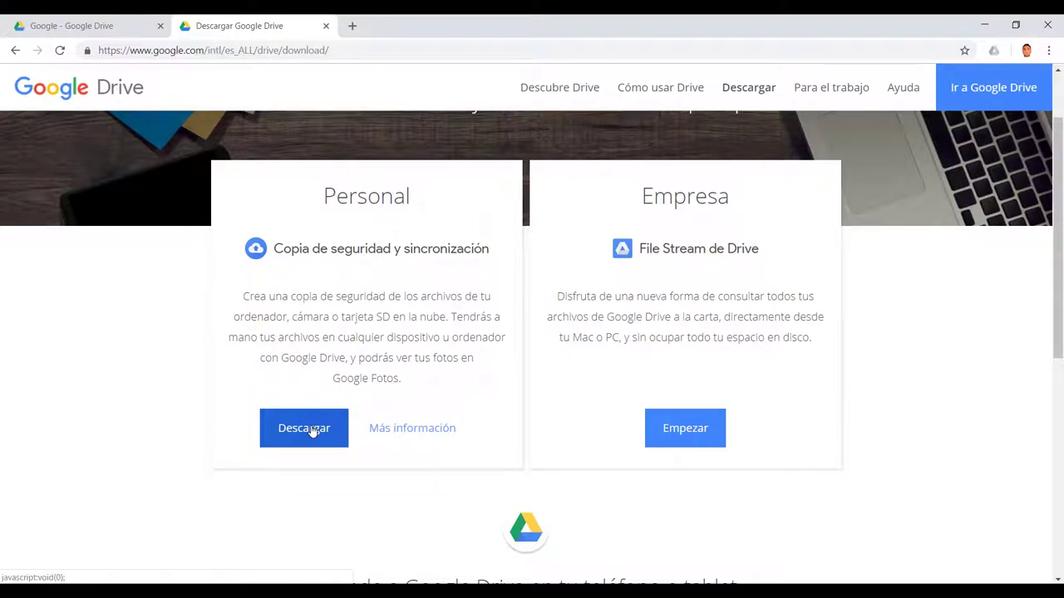
click(312, 431)
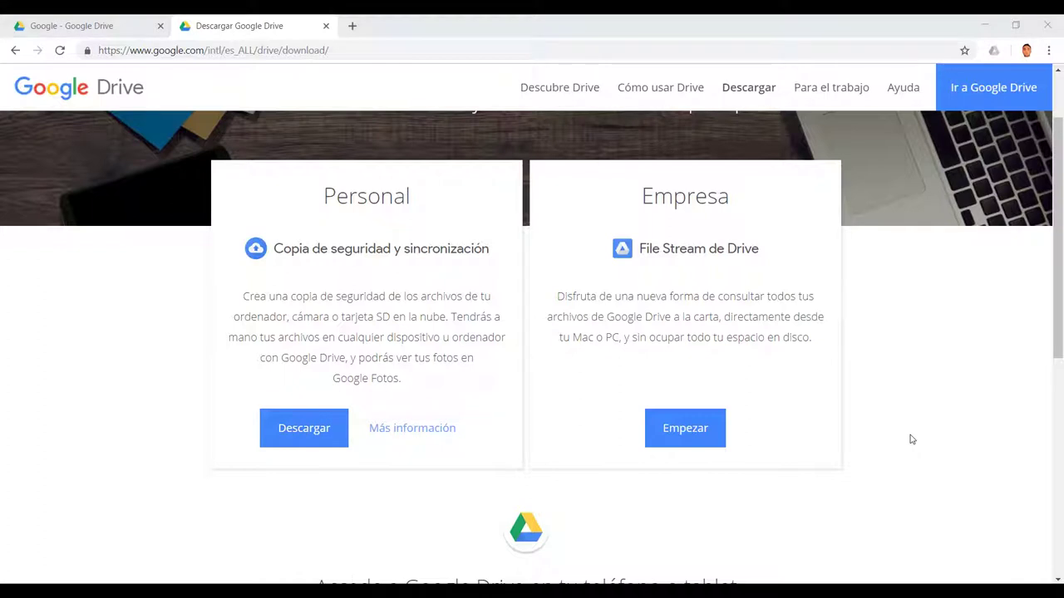
Switch to File Explorer and open the synchronised Google Drive folder on the DATA (D:) drive
click(984, 26)
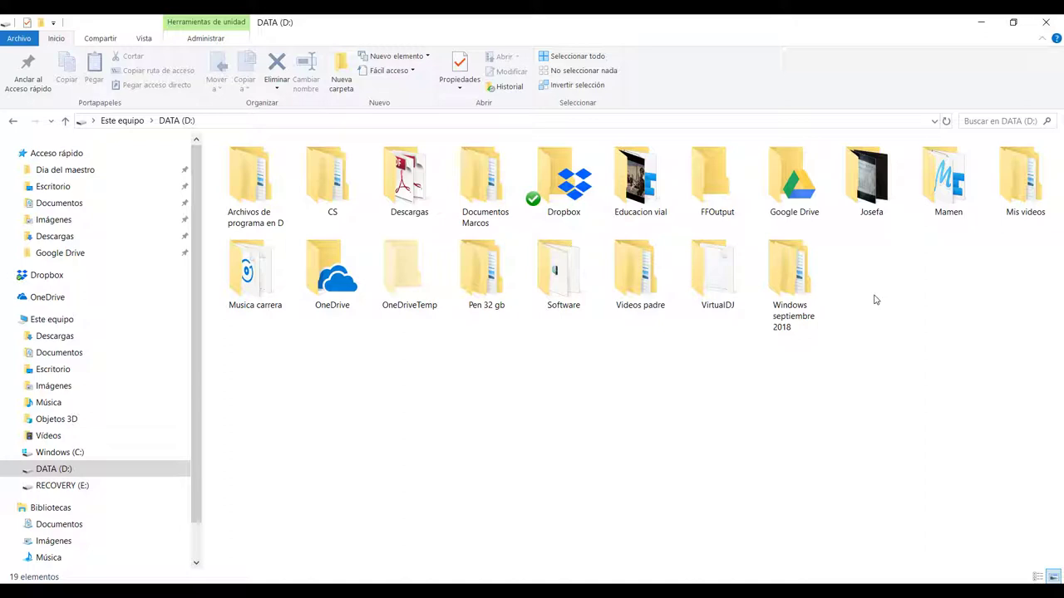
mouse_move(803, 186)
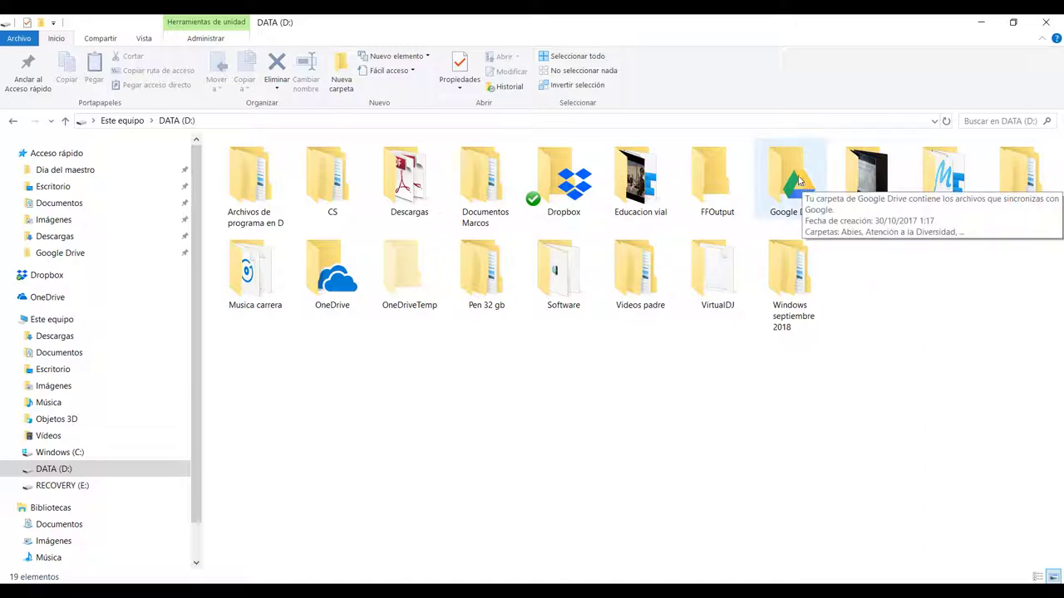
double_click(799, 181)
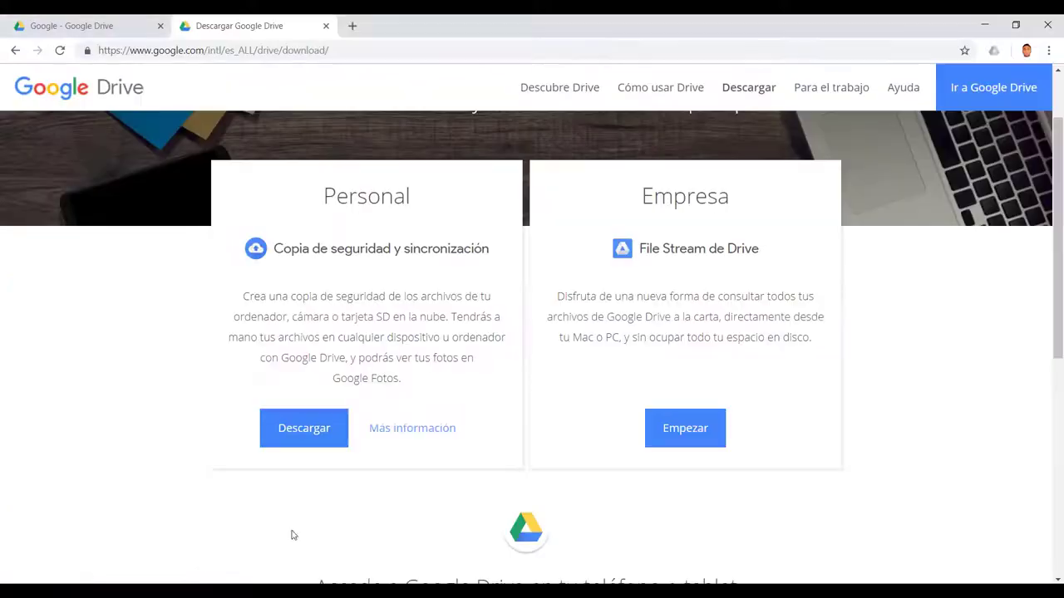
Show Mi unidad in the online Drive and compare its folders with those in the local Google Drive folder
click(107, 29)
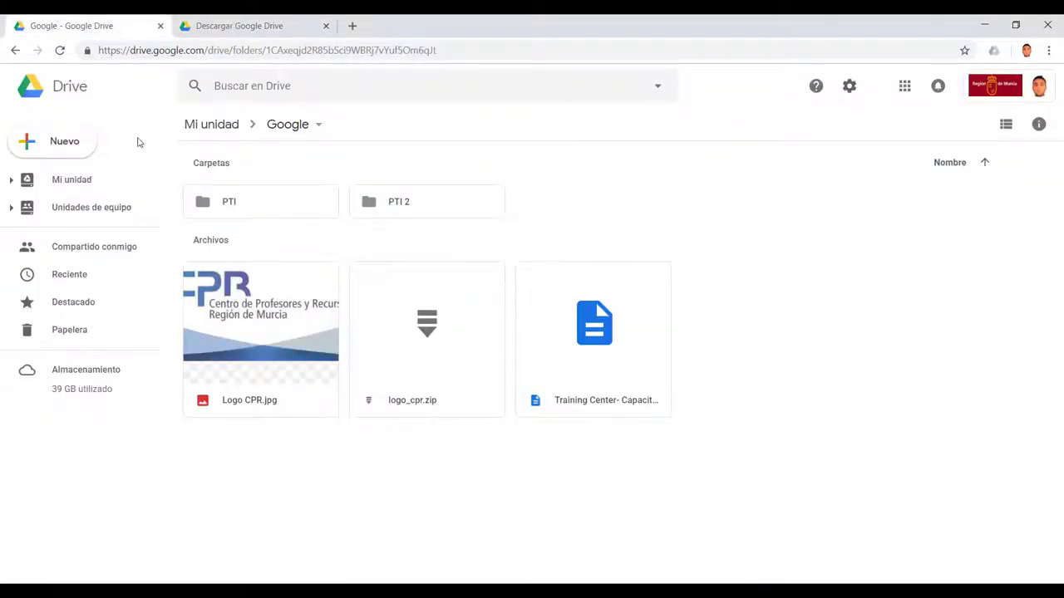
click(206, 126)
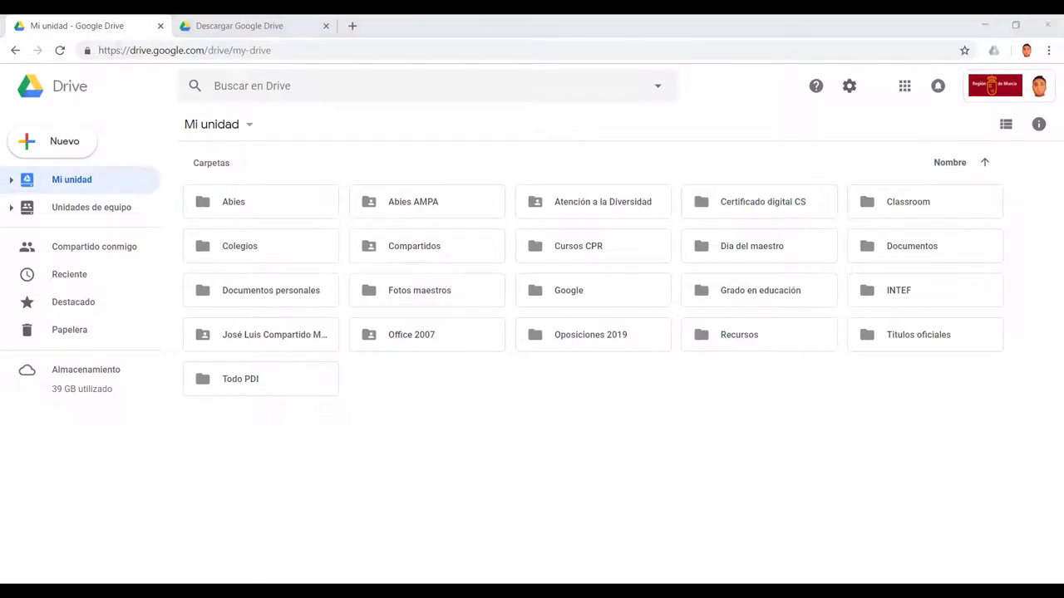
click(253, 582)
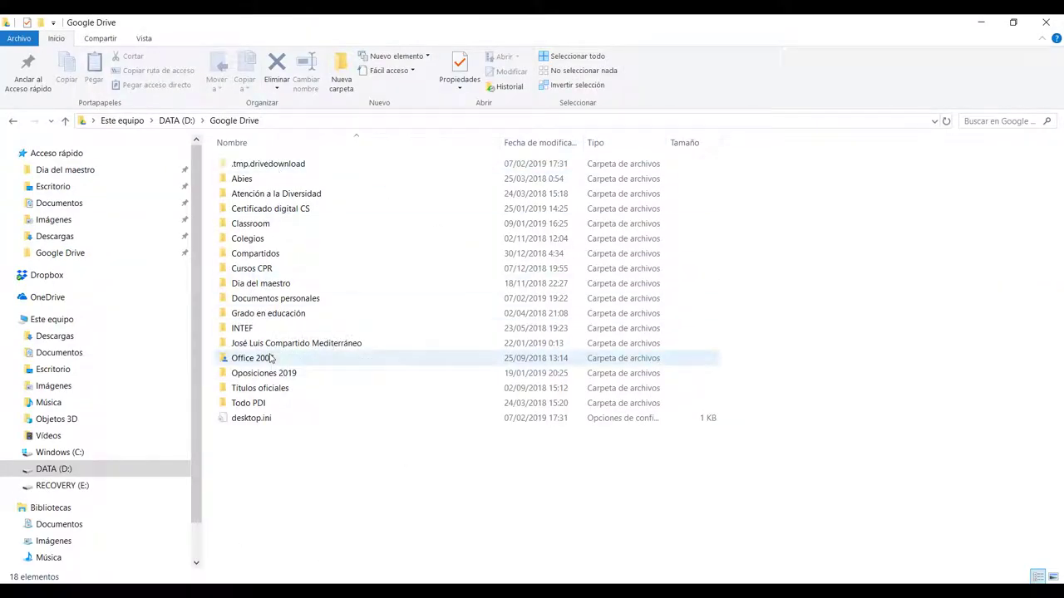
click(223, 581)
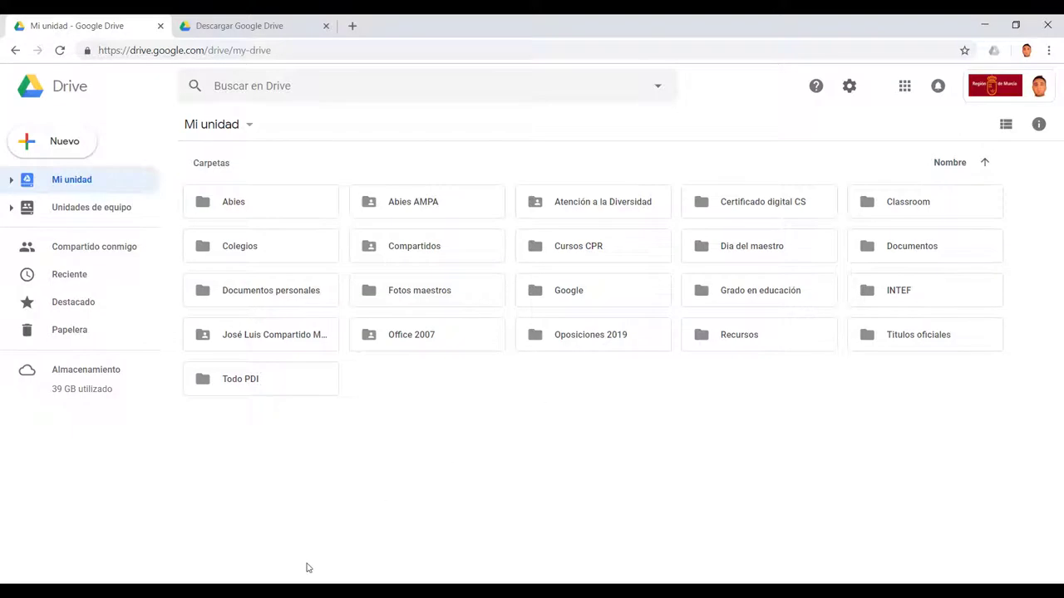
key(alt+Tab)
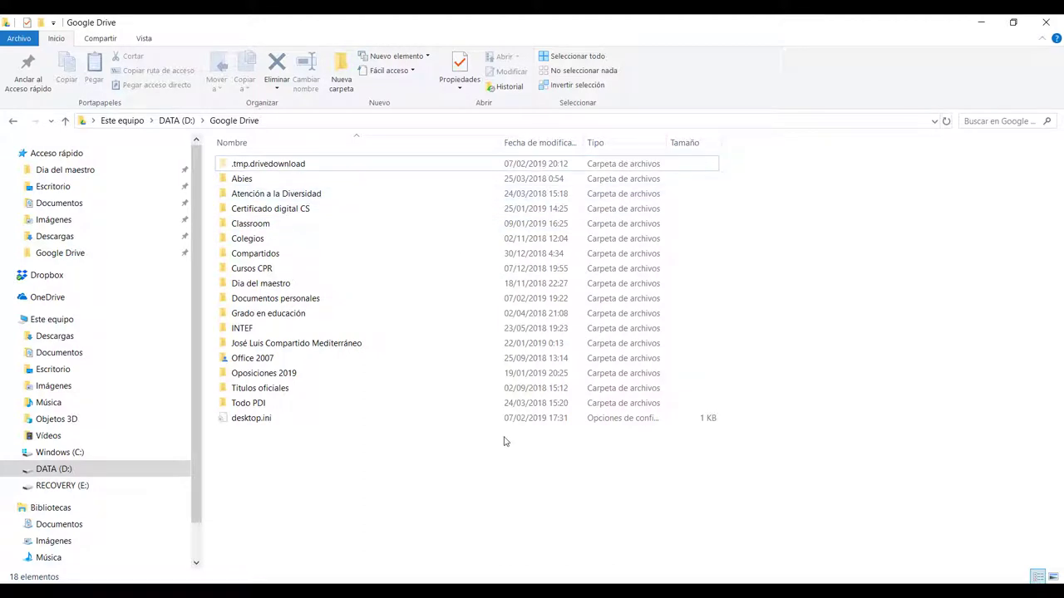
key(alt+Tab)
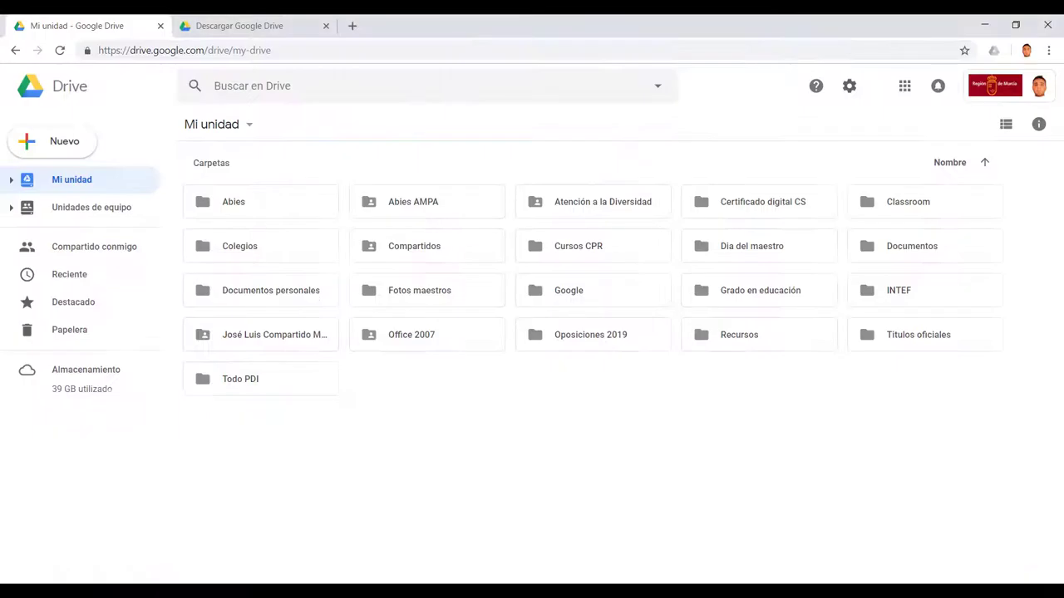
View the items in Compartido conmigo and display the actions available for the first shared spreadsheet
click(117, 252)
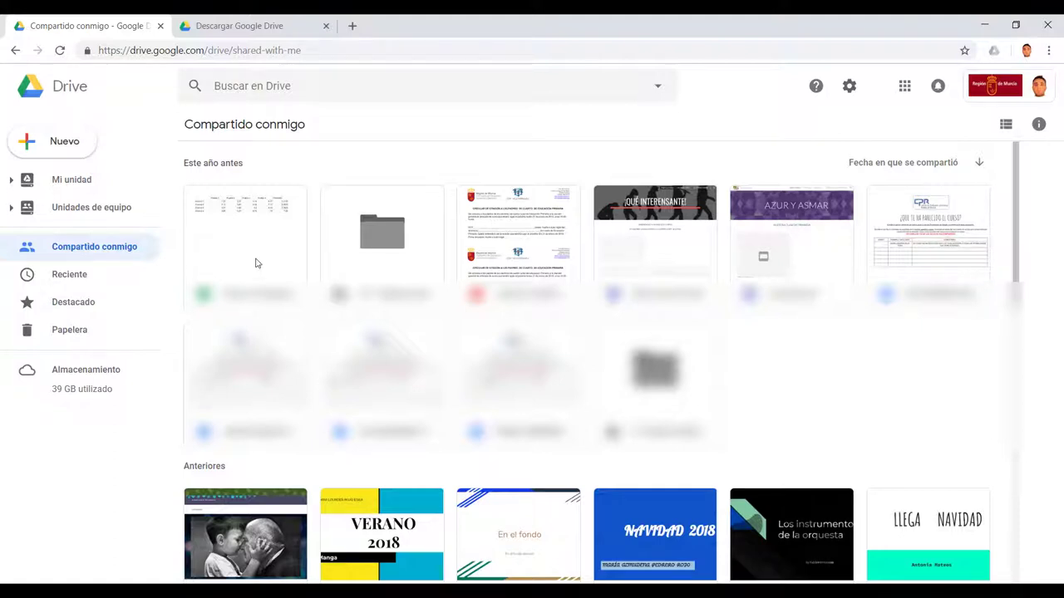
click(256, 264)
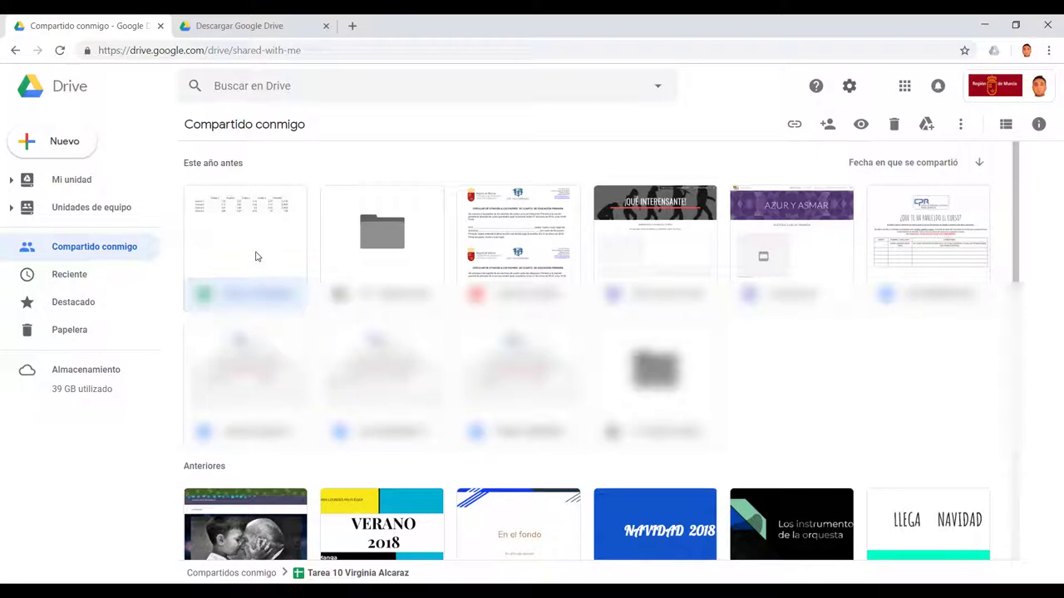
right_click(256, 257)
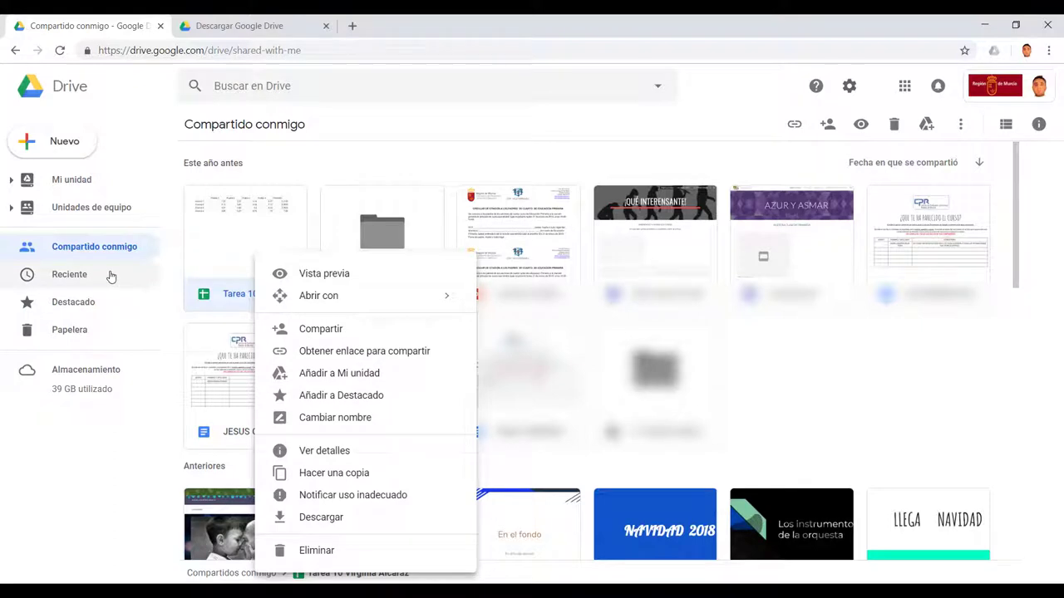
Dismiss the file's actions and view the recent files, followed by the deleted files in the Papelera
click(111, 276)
click(111, 276)
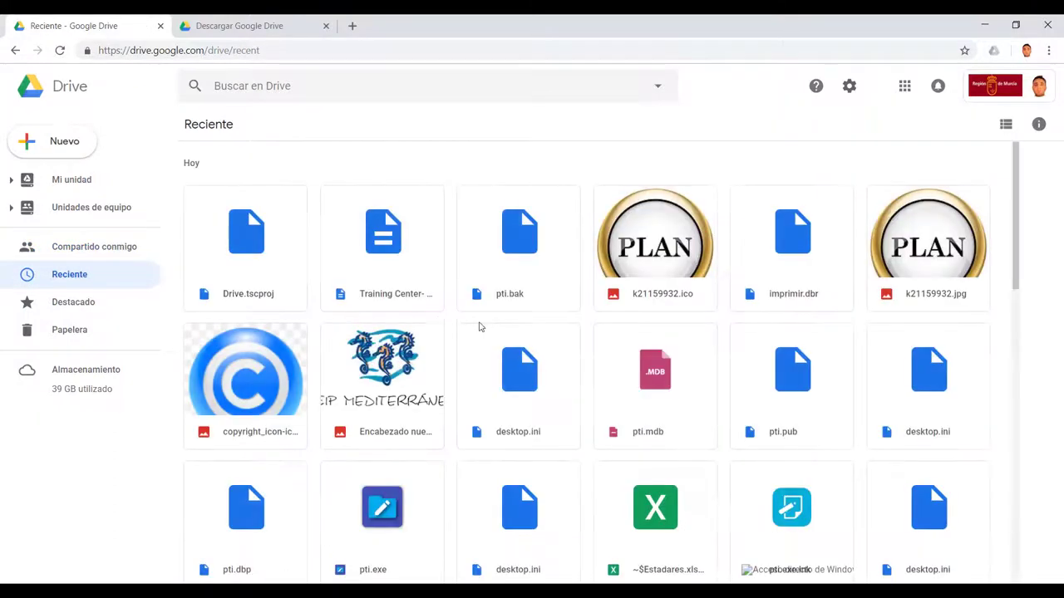
click(83, 331)
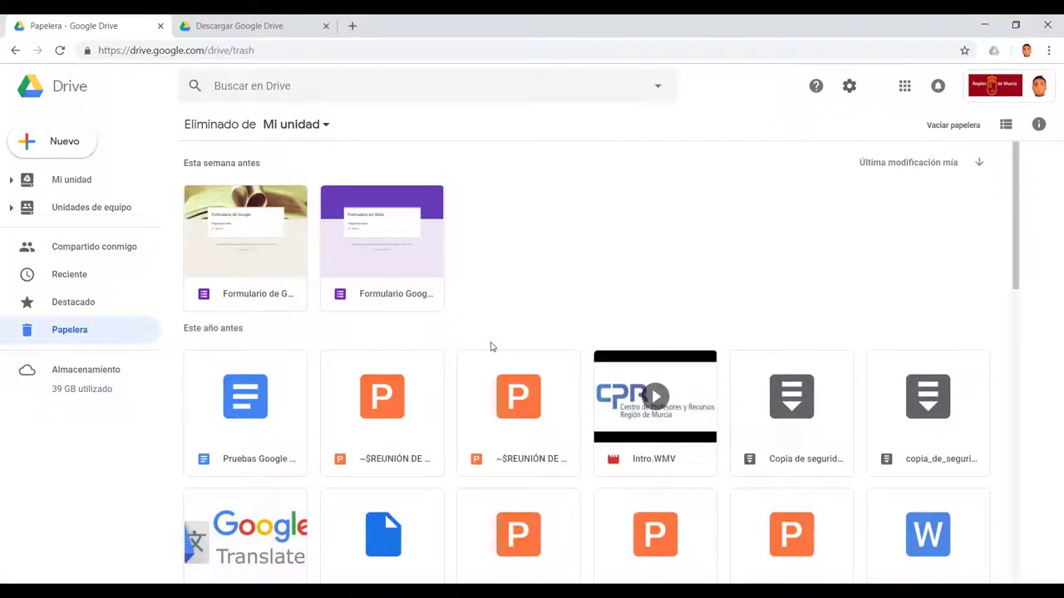
Display the actions available for the first deleted form in the Papelera, then dismiss them
right_click(234, 243)
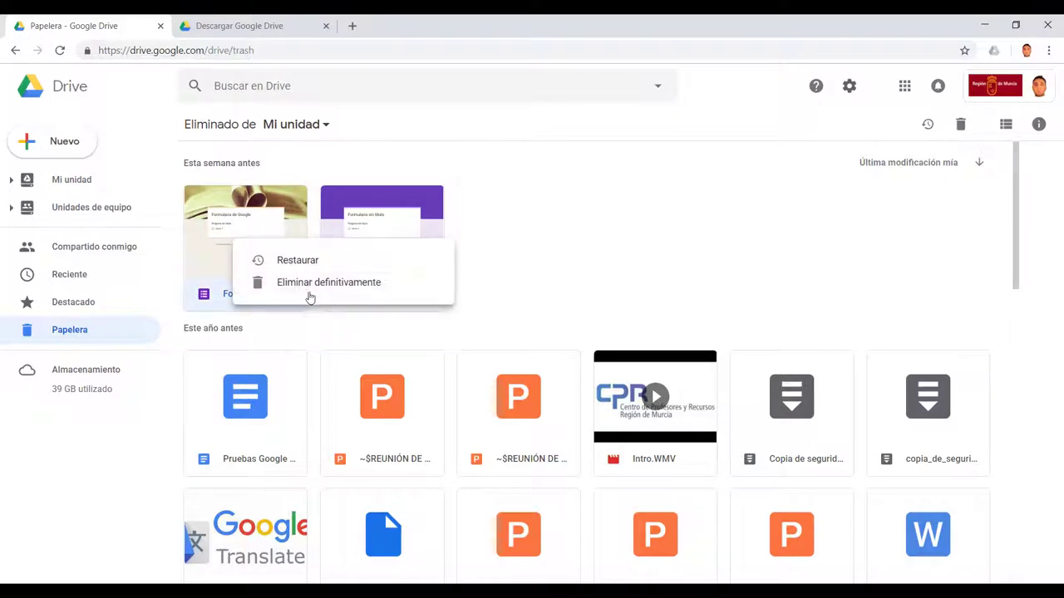
click(608, 238)
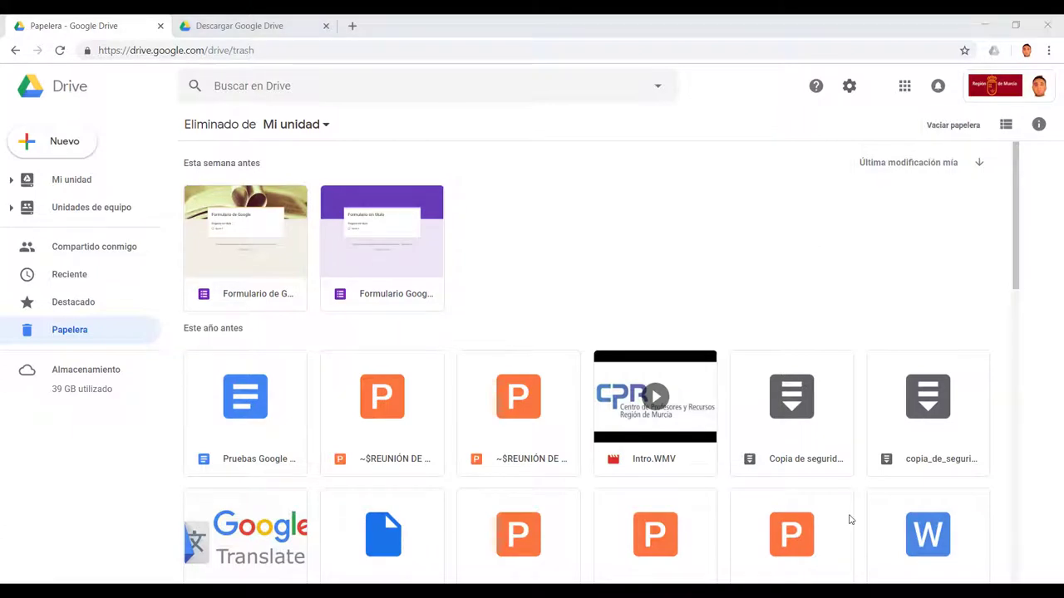
Return to Mi unidad and search Drive for "Pti", then clear the search
click(58, 179)
click(279, 86)
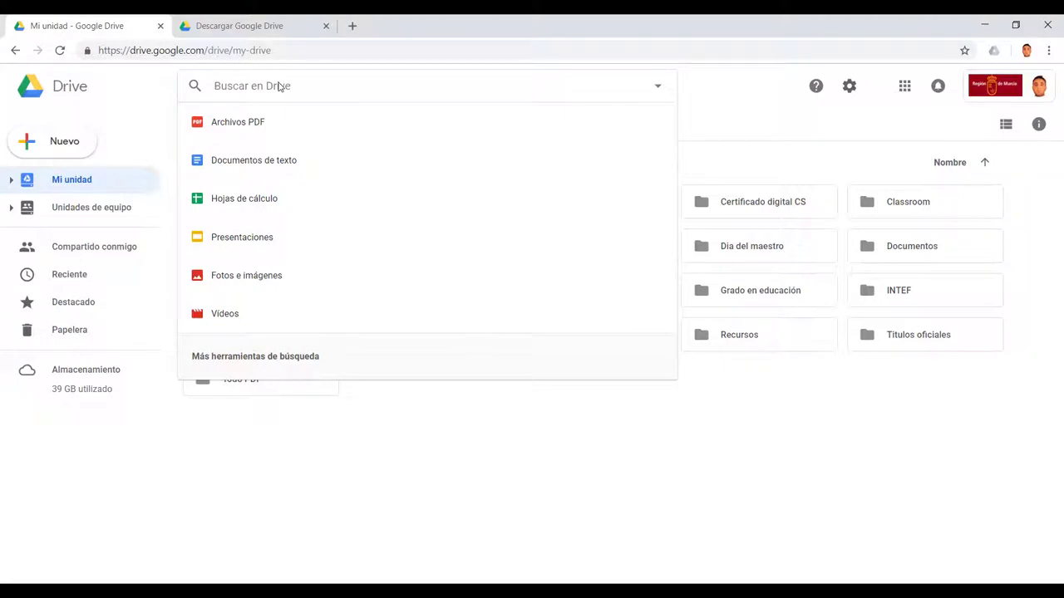
text(Pti)
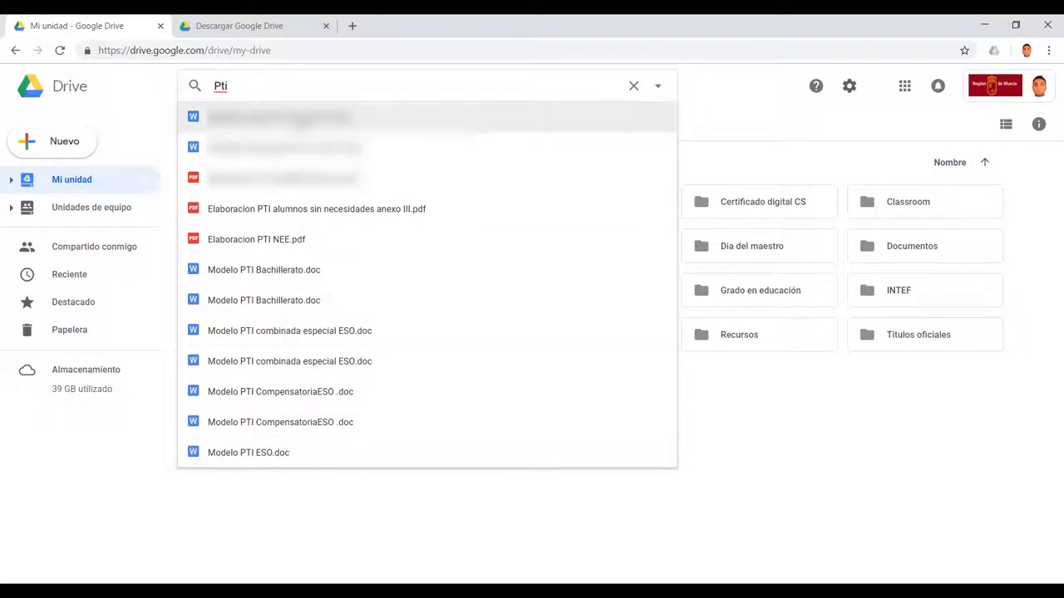
key(Escape)
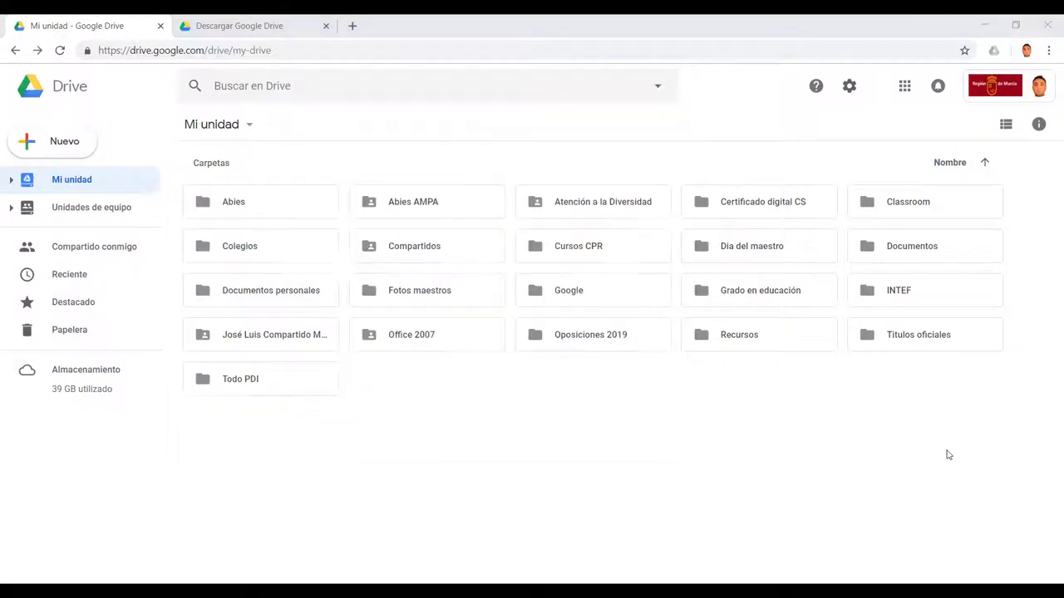
Open the Google folder and preview Logo CPR.jpg, then close the preview
double_click(562, 291)
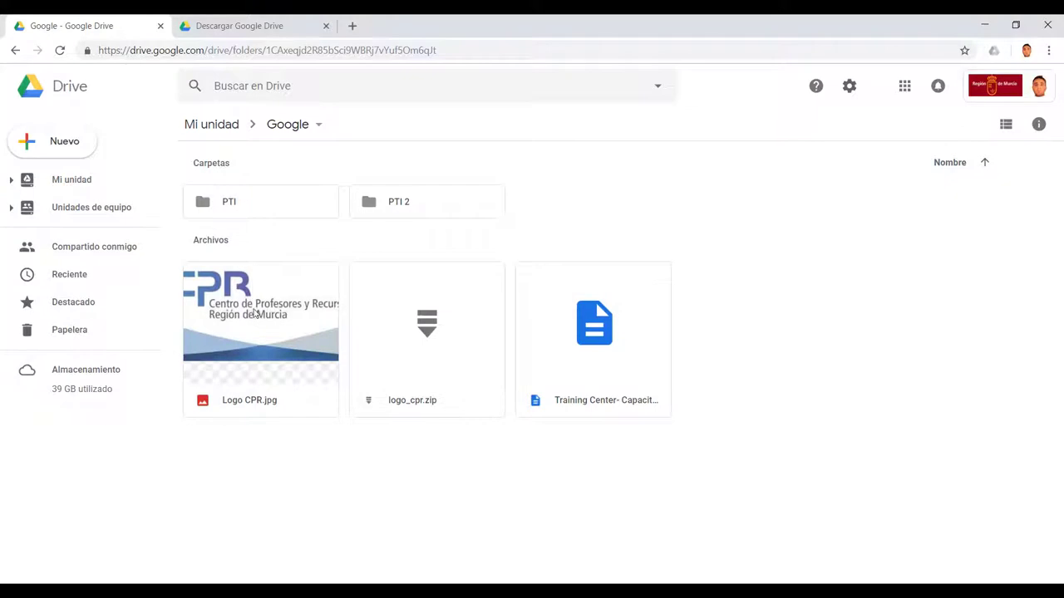
click(255, 313)
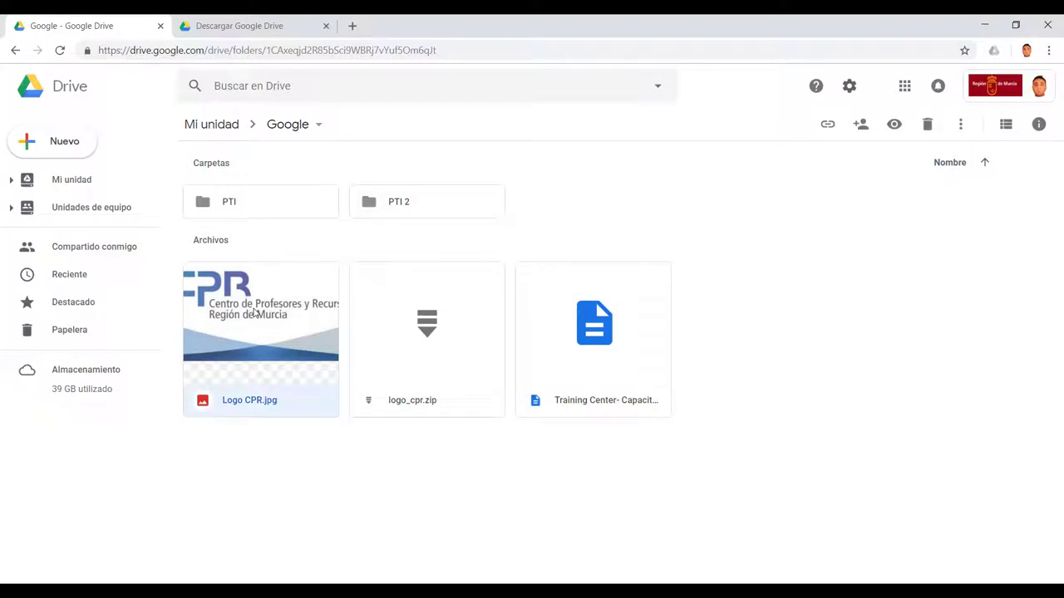
right_click(255, 313)
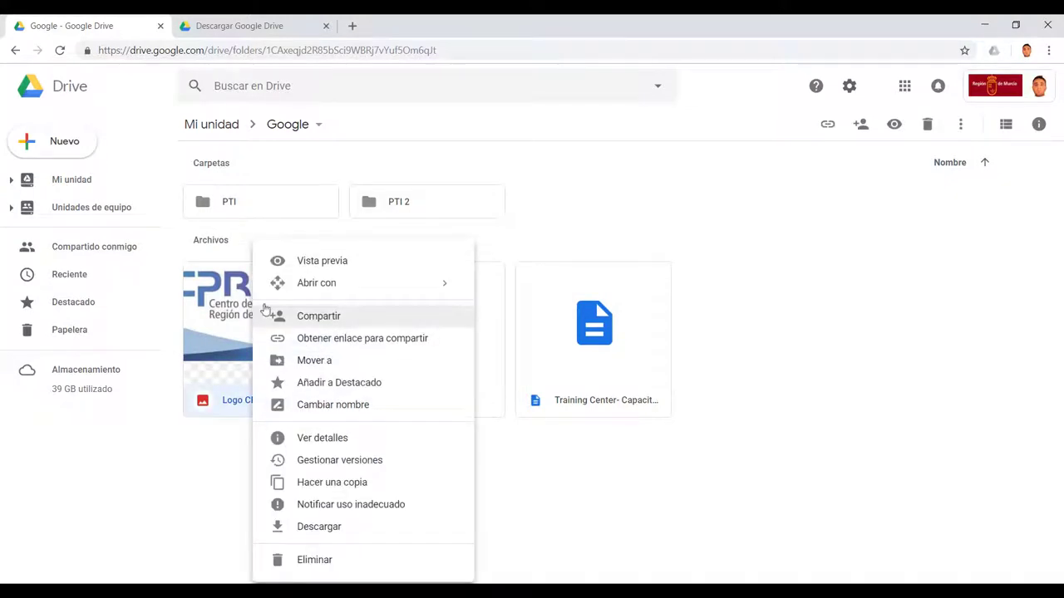
click(319, 262)
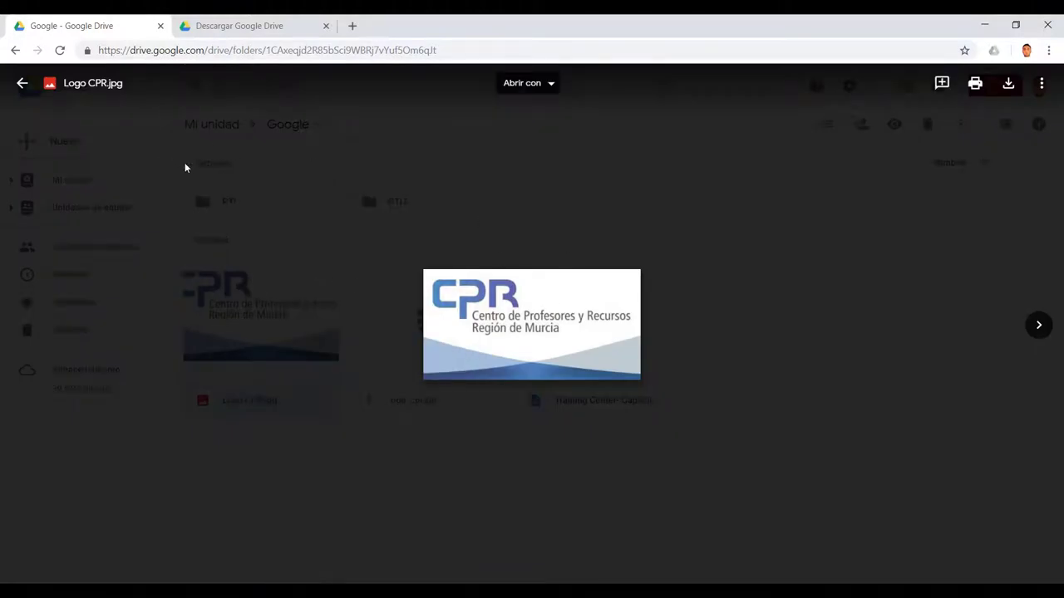
click(23, 83)
View the apps that can open Logo CPR.jpg and the folders it can be moved to, leaving the file in place
right_click(293, 319)
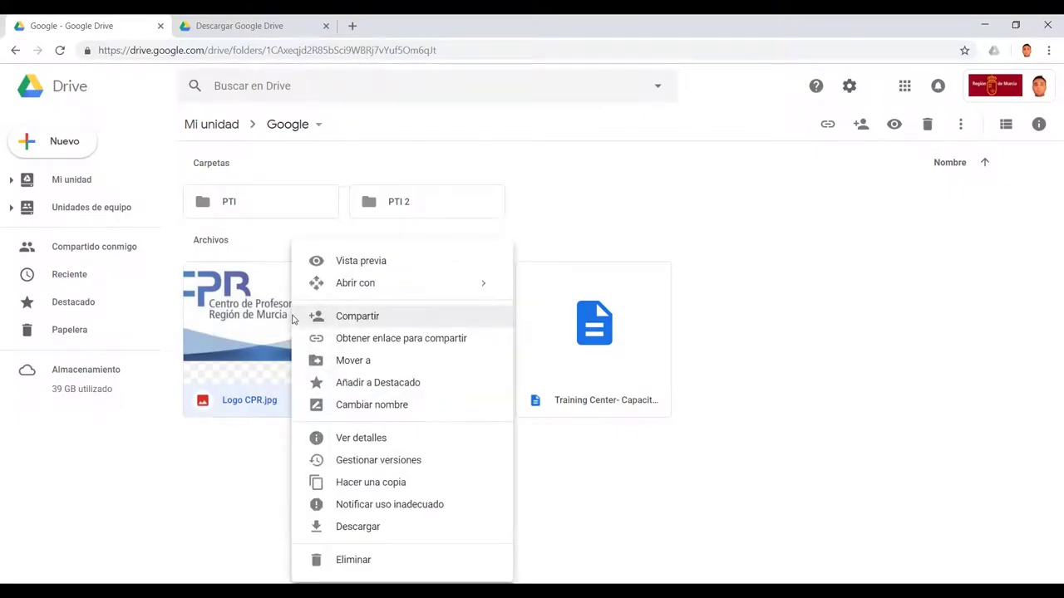
mouse_move(364, 289)
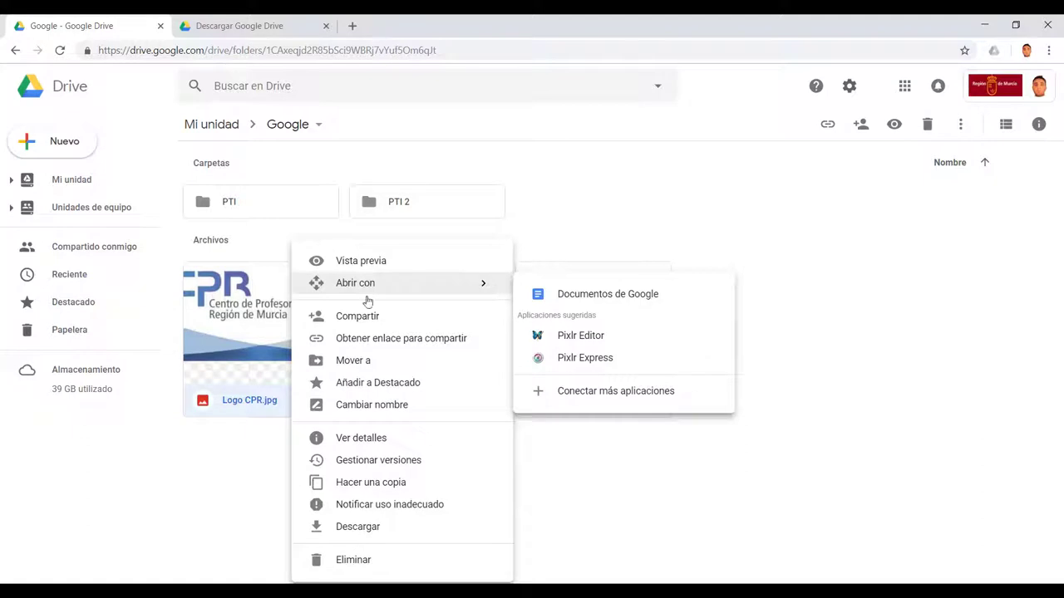
click(368, 364)
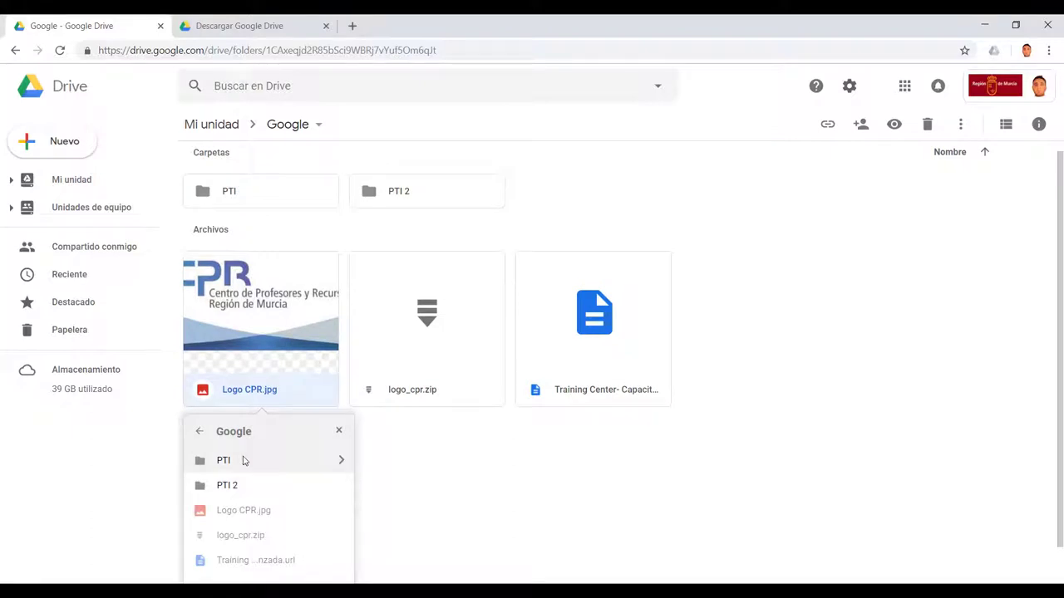
click(249, 356)
Add Logo CPR.jpg to Destacado and view the starred files
right_click(254, 337)
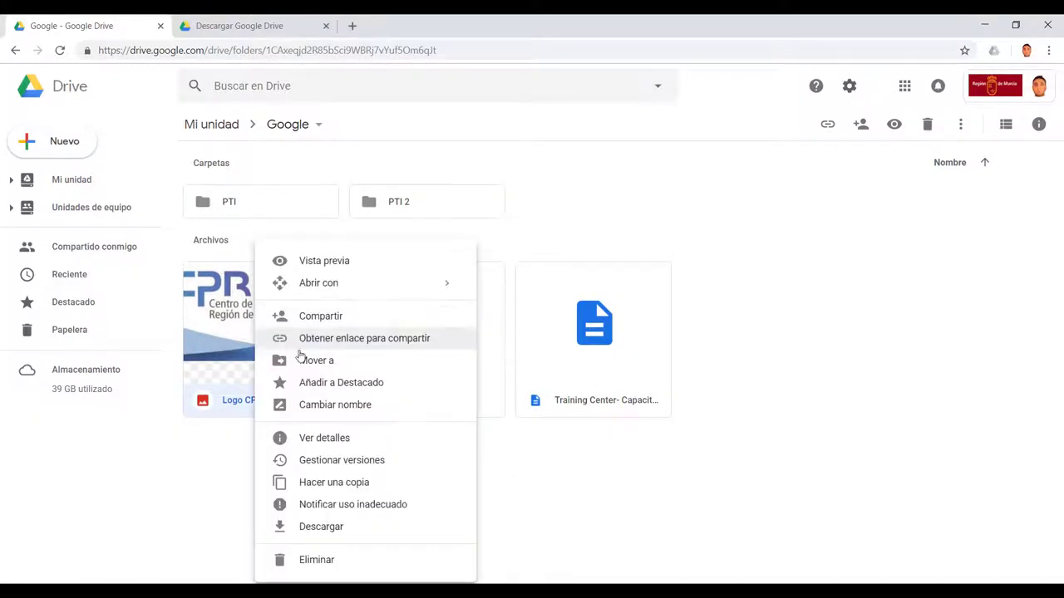
click(333, 384)
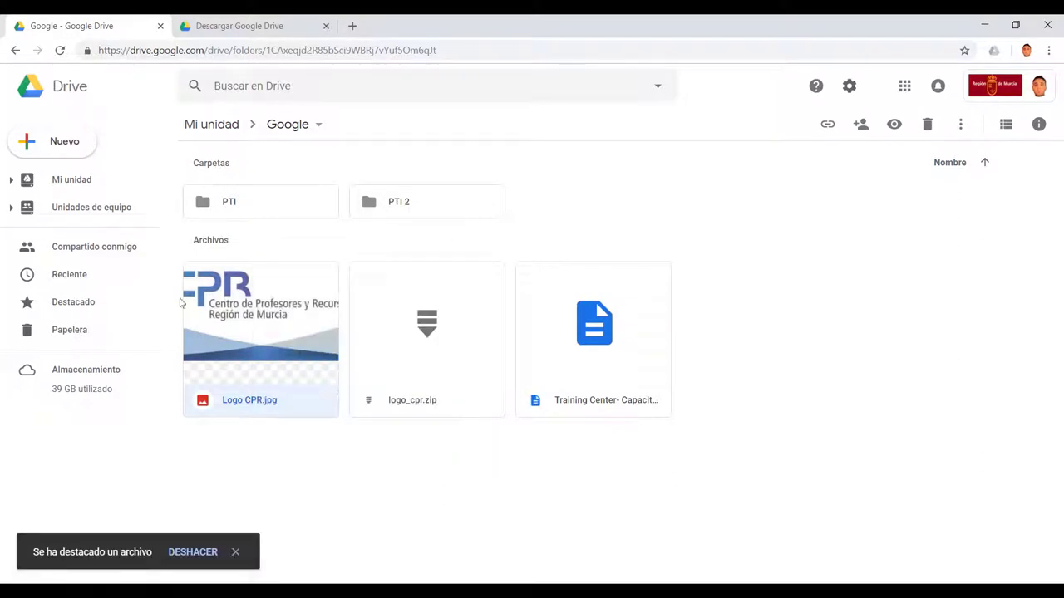
click(83, 306)
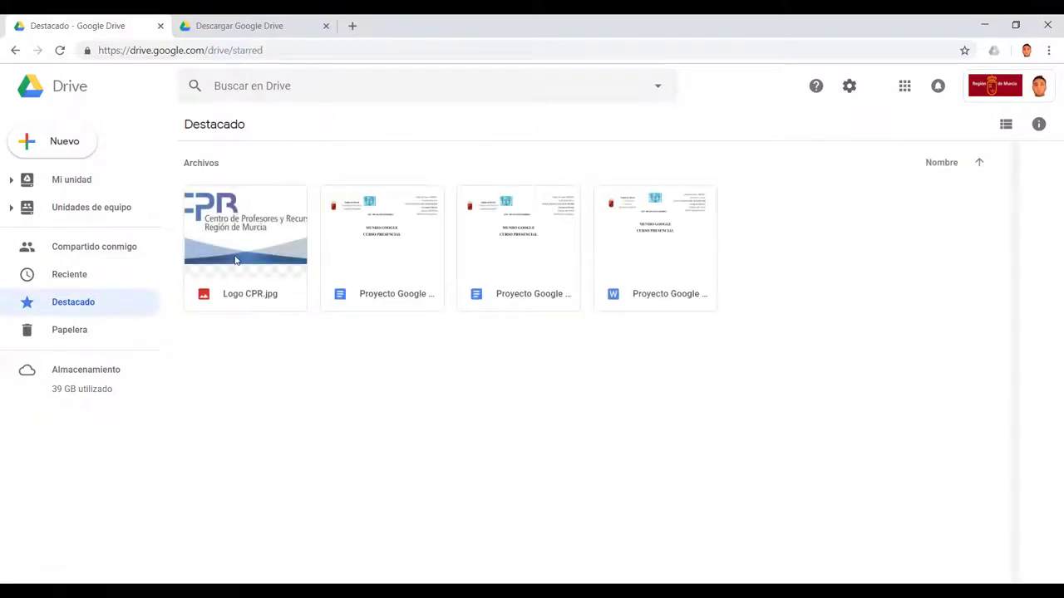
Go back to the Google folder in Mi unidad and remove Logo CPR.jpg from Destacado
click(92, 187)
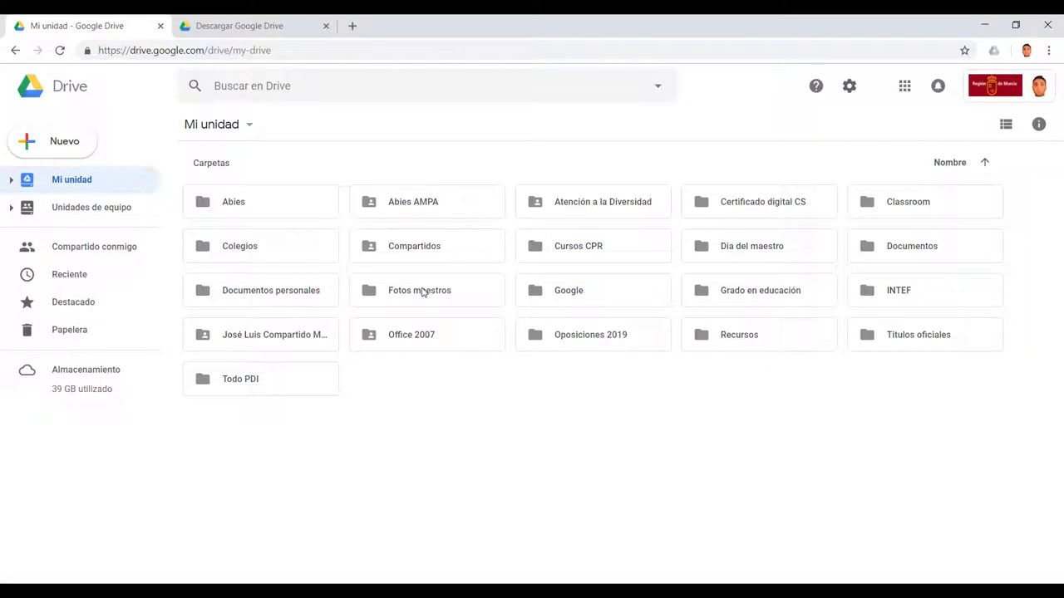
double_click(572, 292)
click(266, 310)
right_click(265, 312)
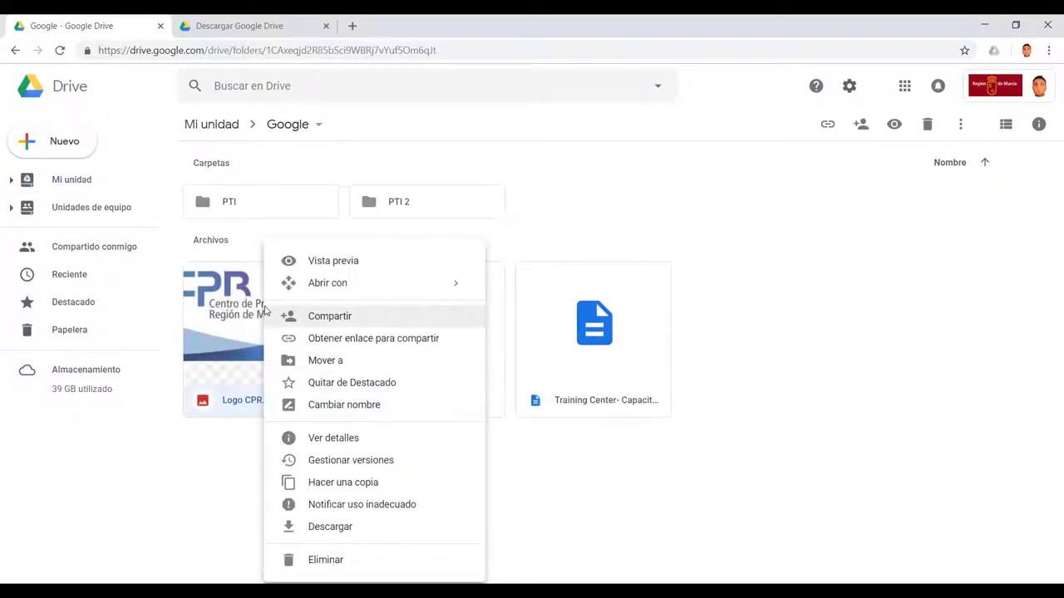
click(351, 386)
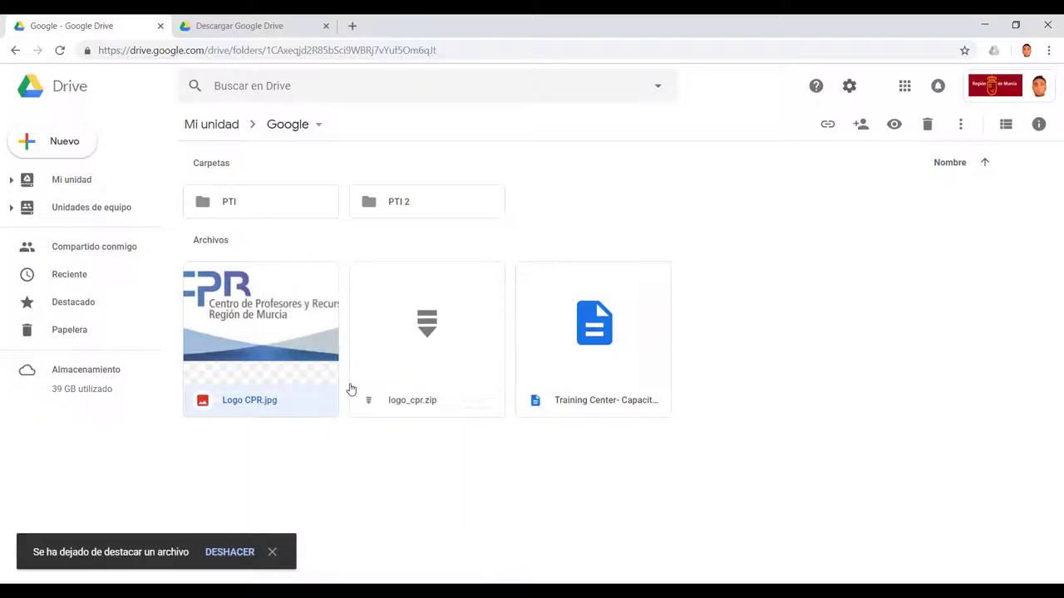
View the activity details of Logo CPR.jpg and its remaining file actions, then close the details
right_click(281, 339)
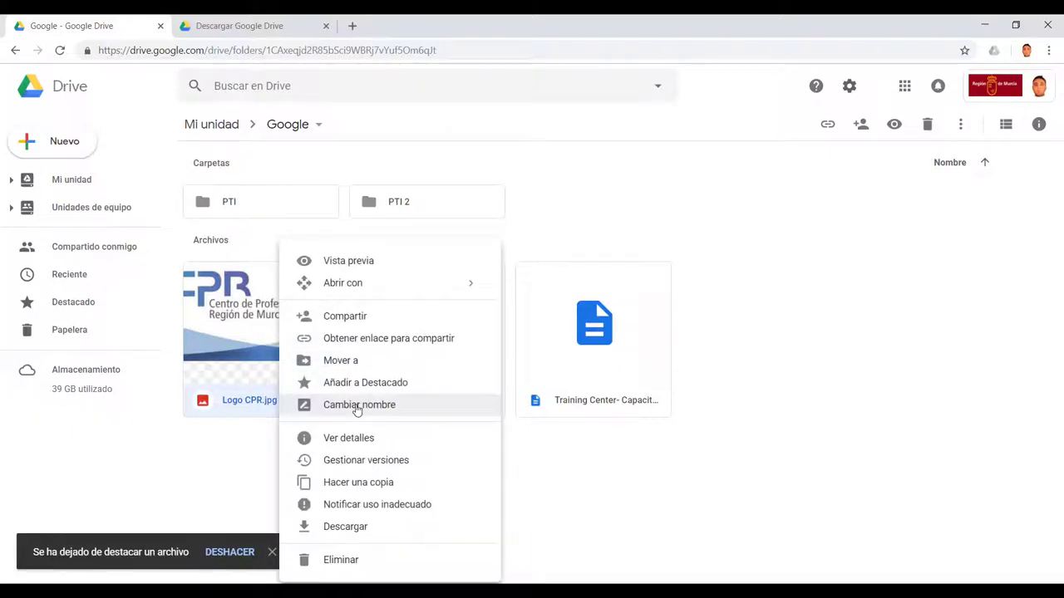
click(358, 438)
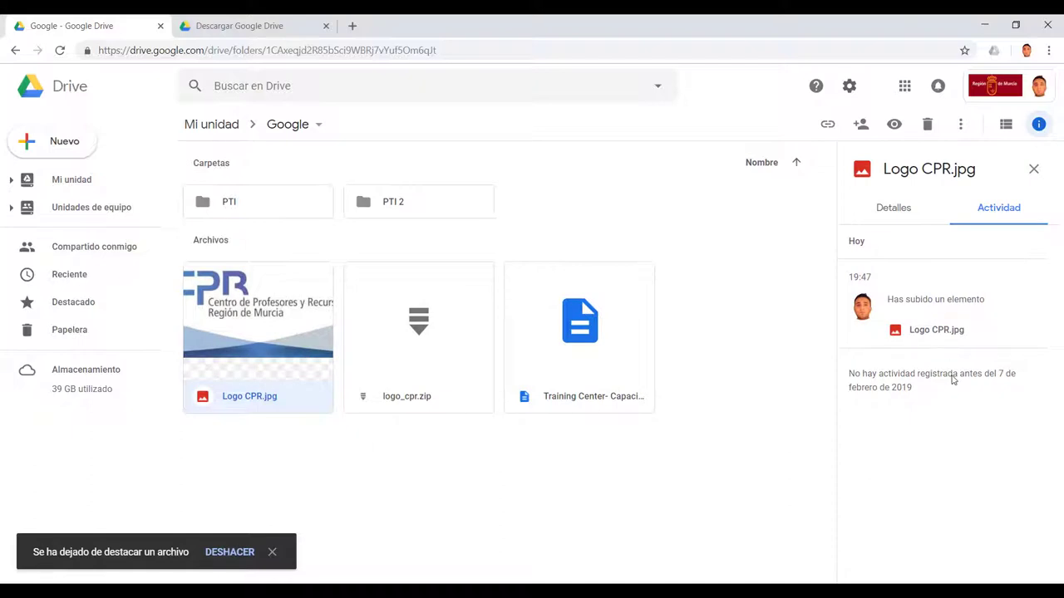
right_click(268, 310)
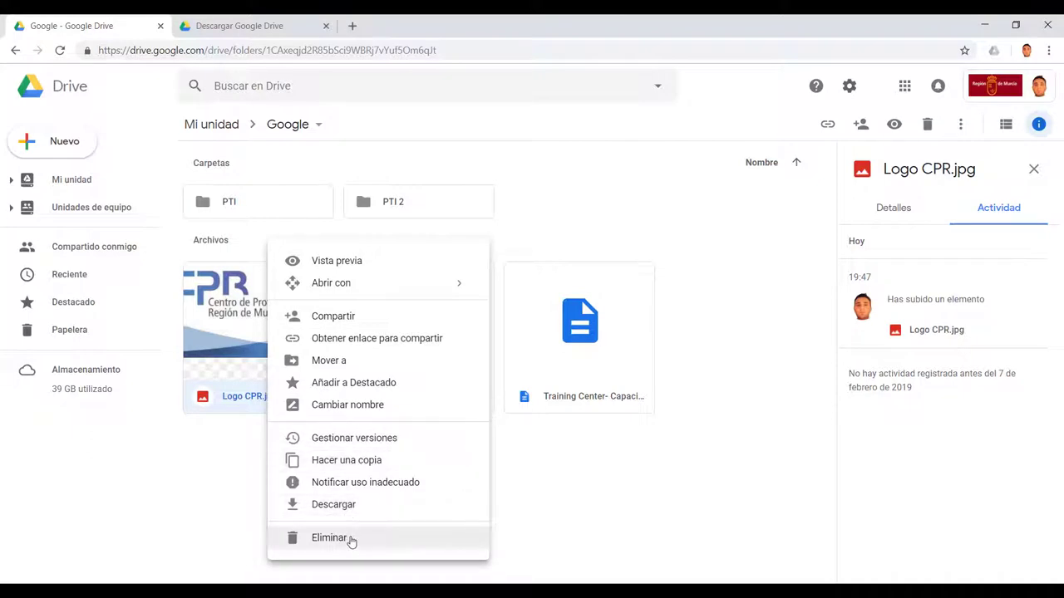
key(Escape)
click(1033, 169)
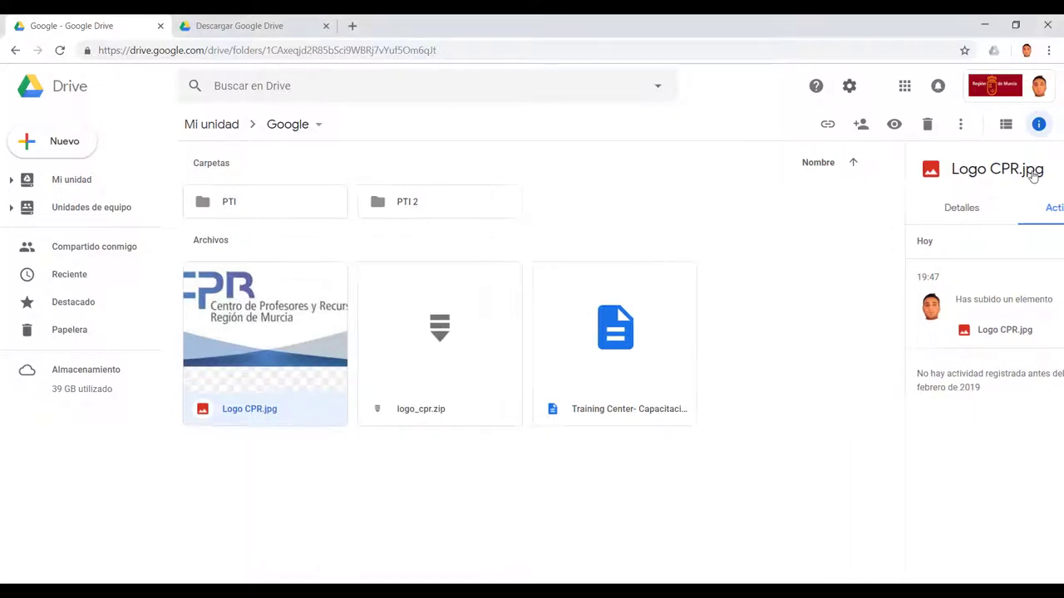
Compare the file actions for Logo CPR.jpg with the additional actions offered above the file list
right_click(259, 320)
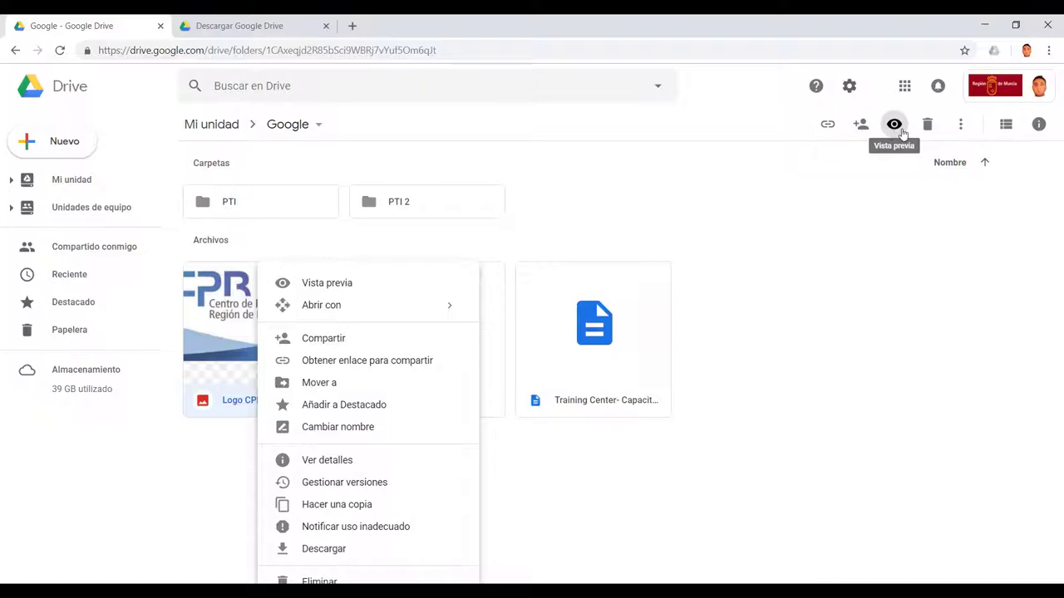
click(960, 124)
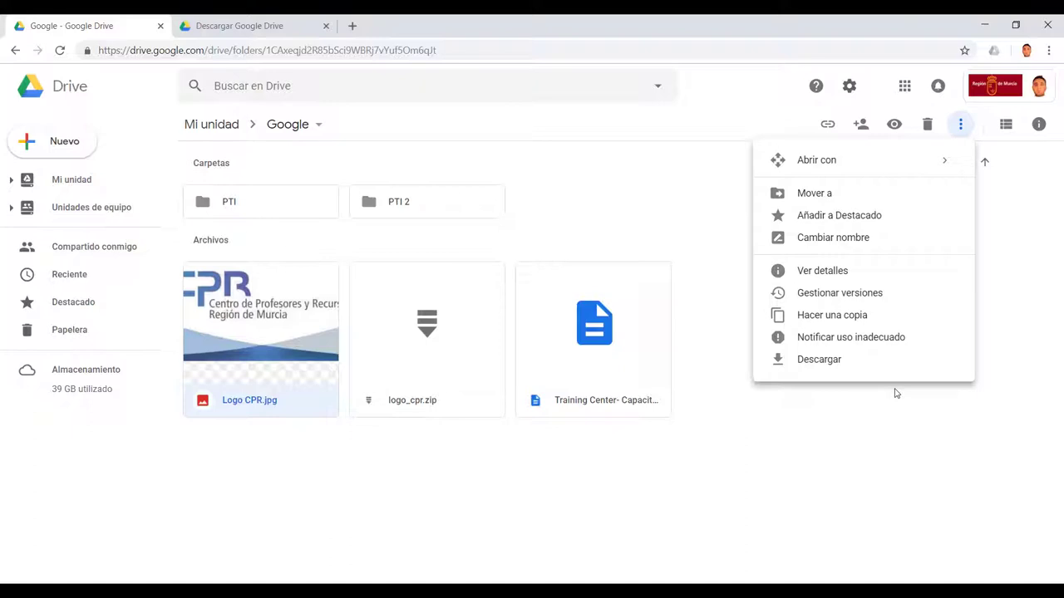
click(283, 305)
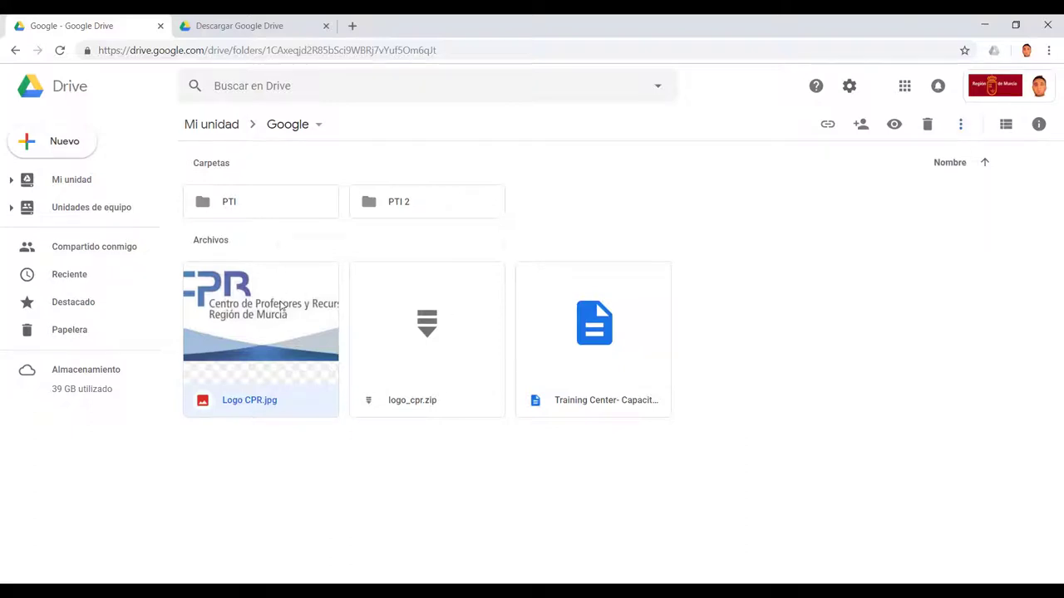
Get a shareable link for Logo CPR.jpg and turn on link sharing
right_click(281, 306)
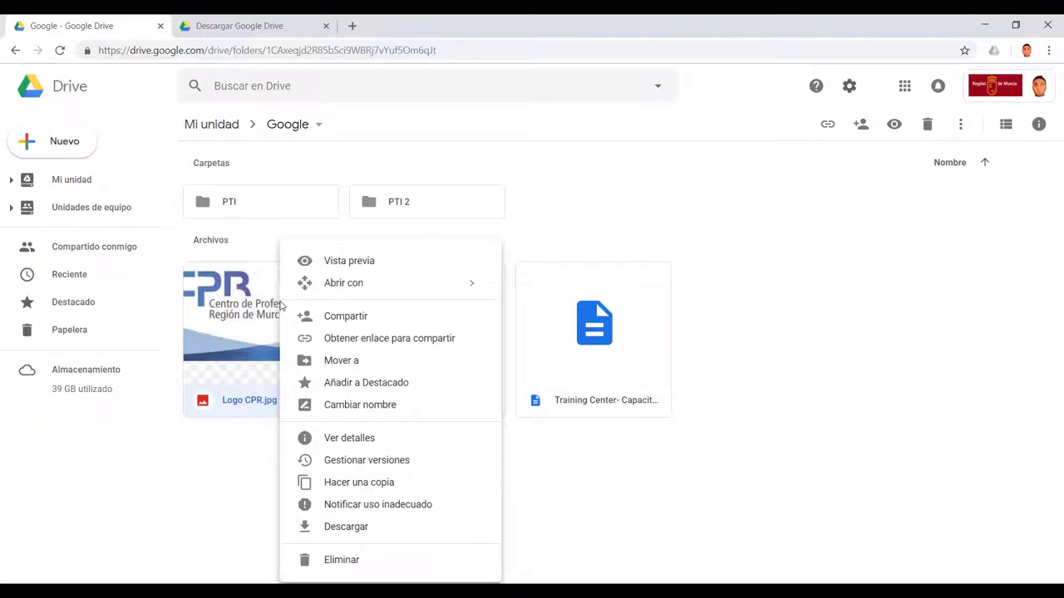
click(347, 340)
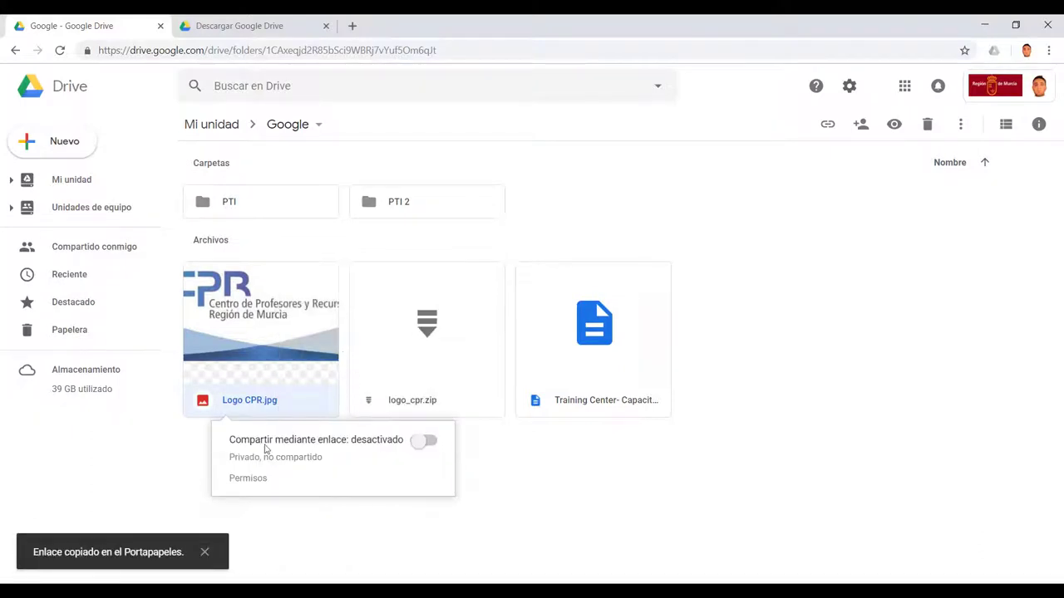
click(424, 442)
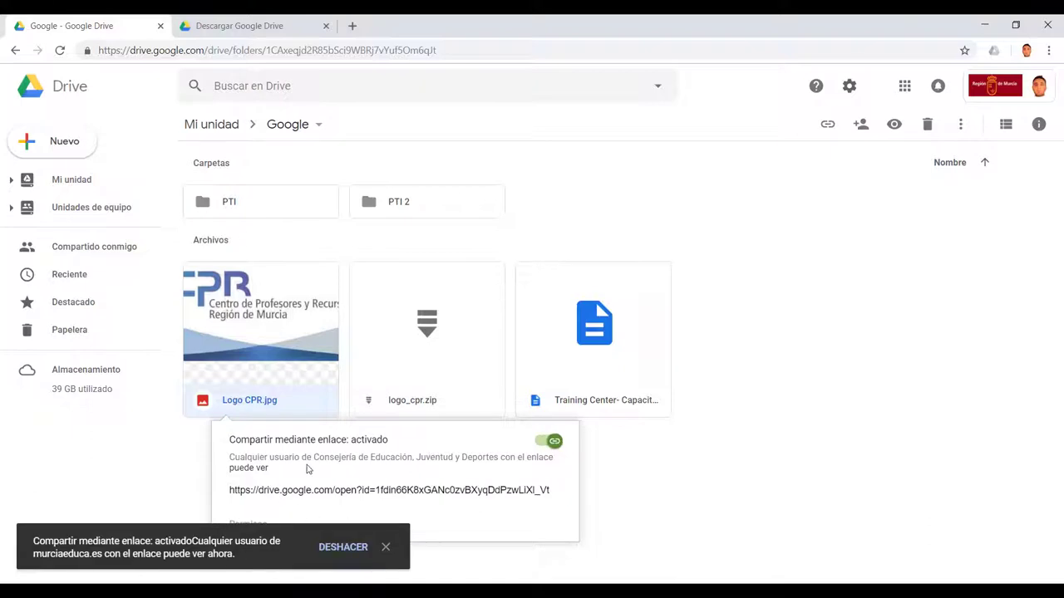
click(386, 547)
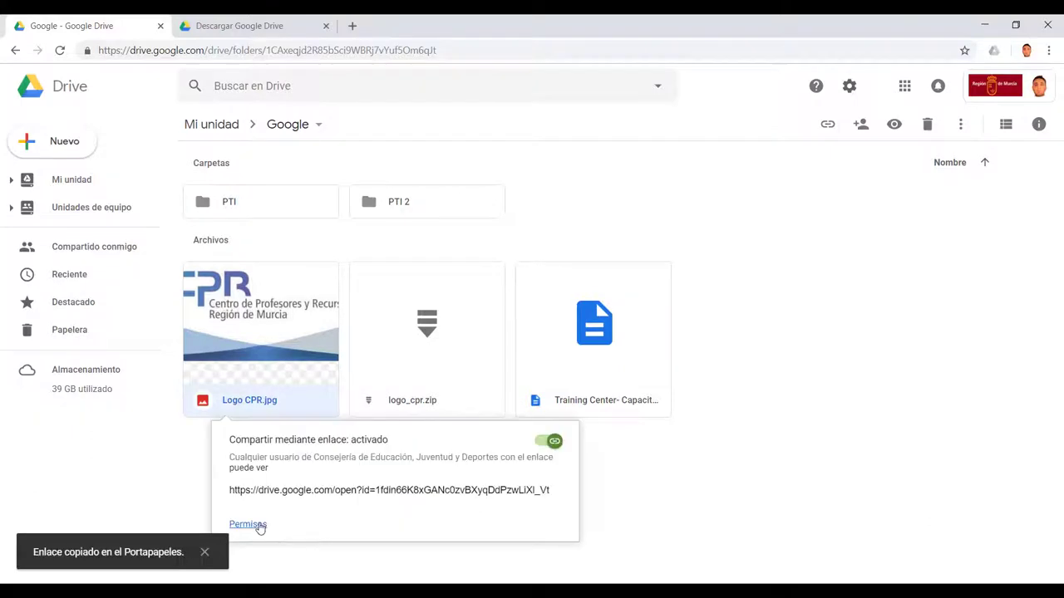
Open the sharing permissions of Logo CPR.jpg and review the link access levels without changing the current one
click(258, 526)
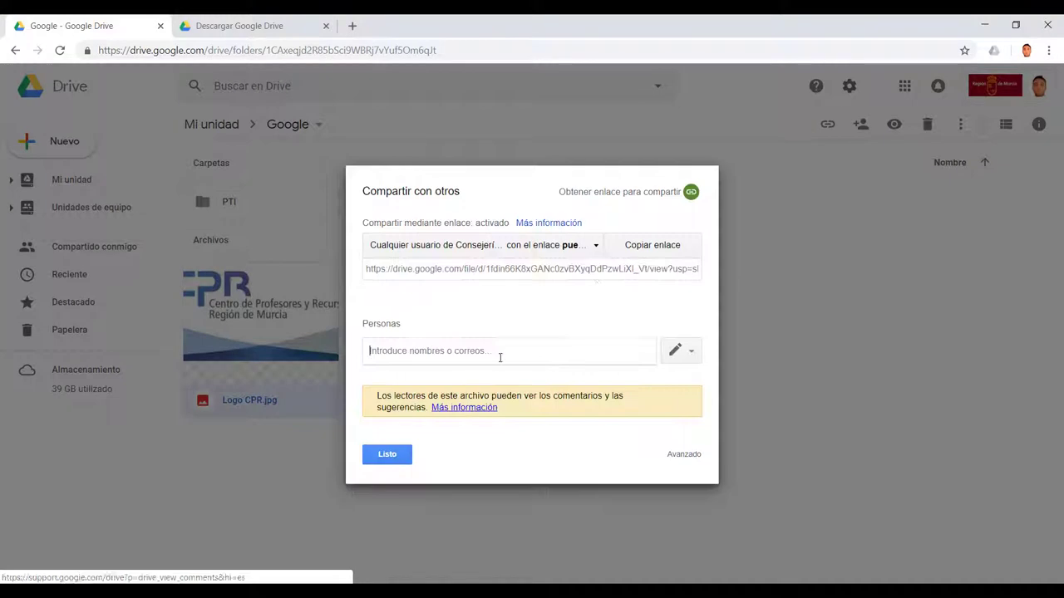
click(592, 247)
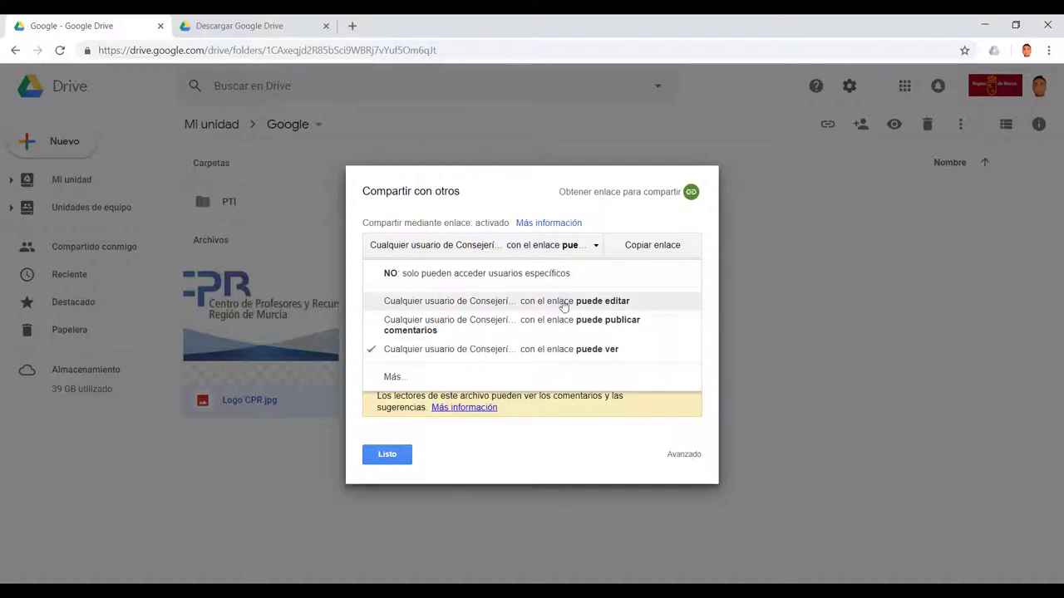
click(492, 443)
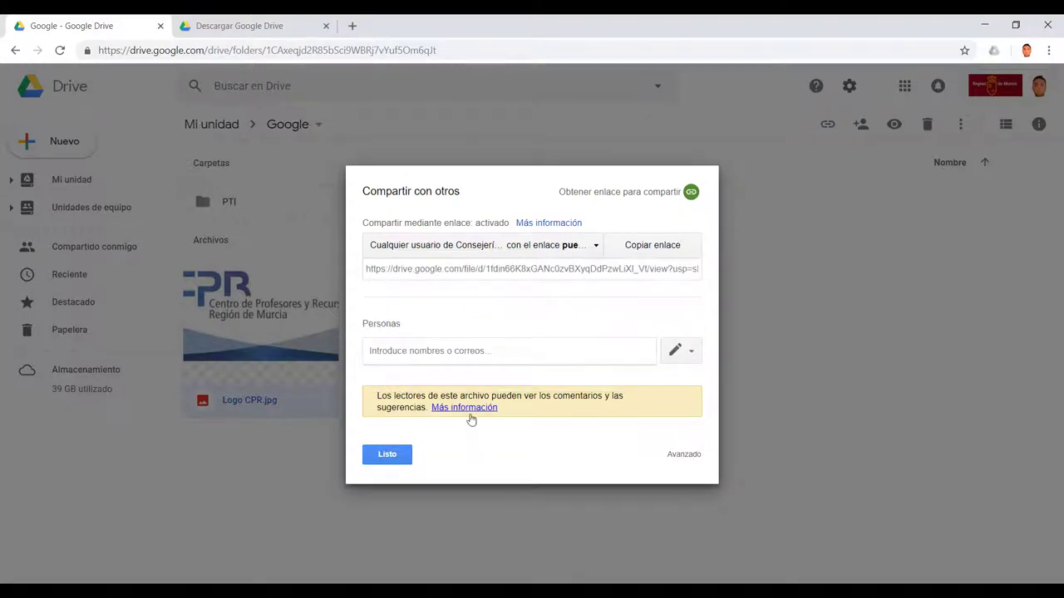
Review the link-sharing options in the advanced sharing settings, cancel without changing them, and close the sharing settings
click(683, 455)
click(656, 249)
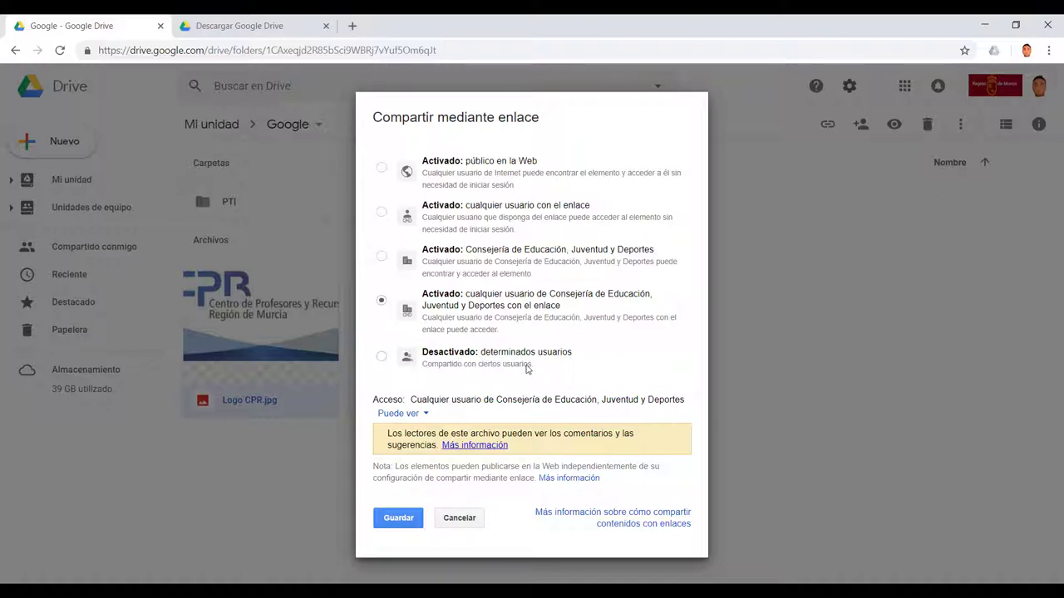
click(460, 518)
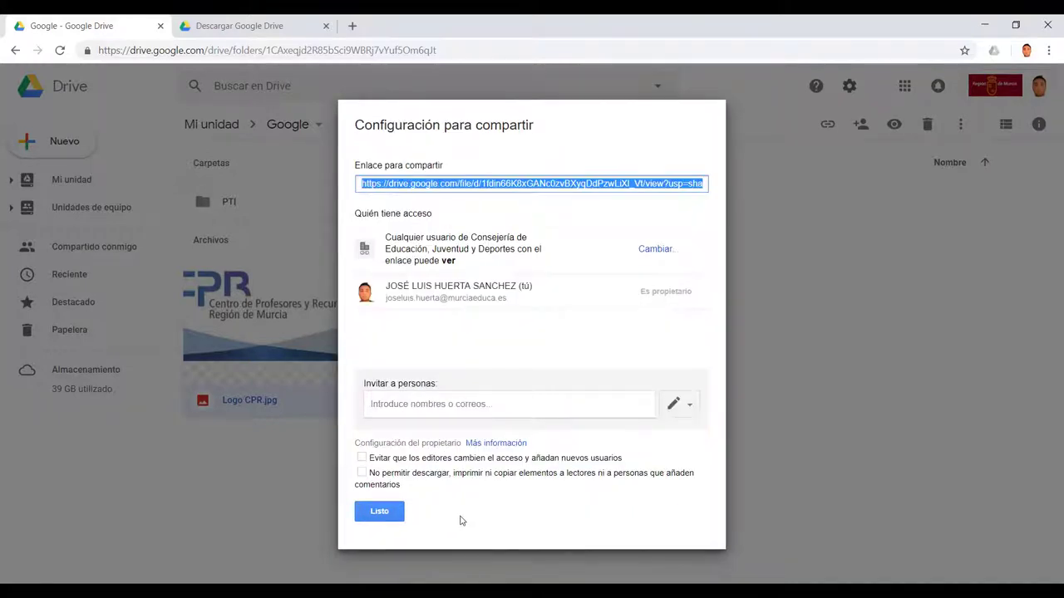
click(382, 511)
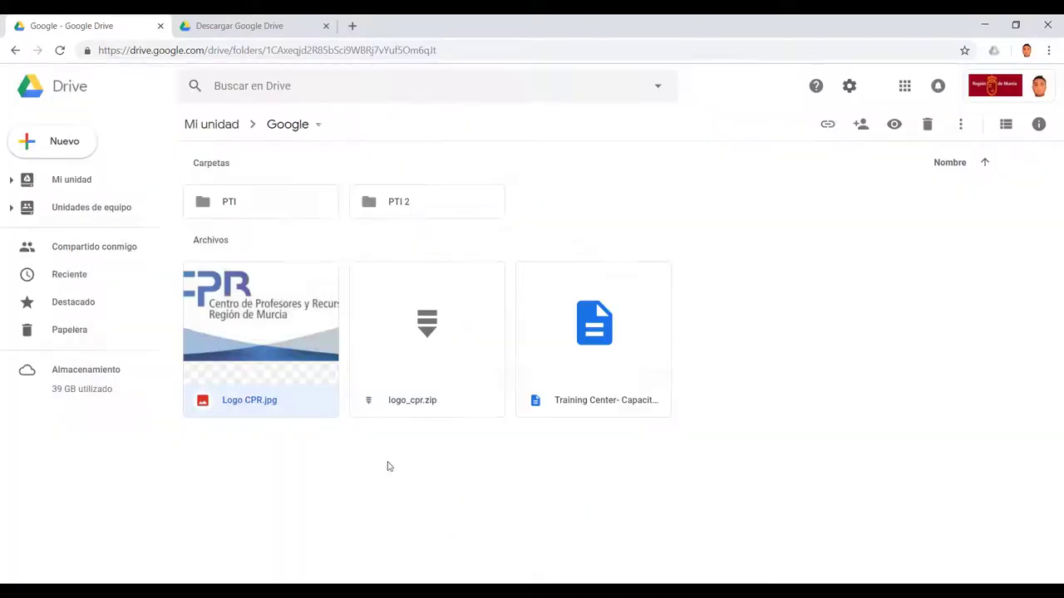
Open the advanced sharing settings of Logo CPR.jpg and add a suggested contact to the people to invite
right_click(266, 327)
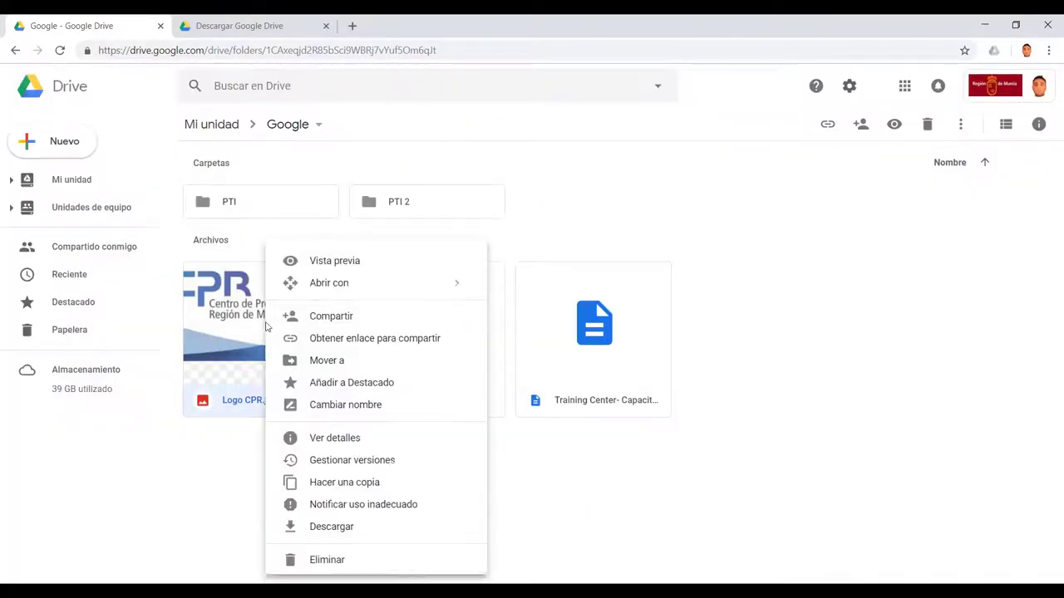
click(320, 319)
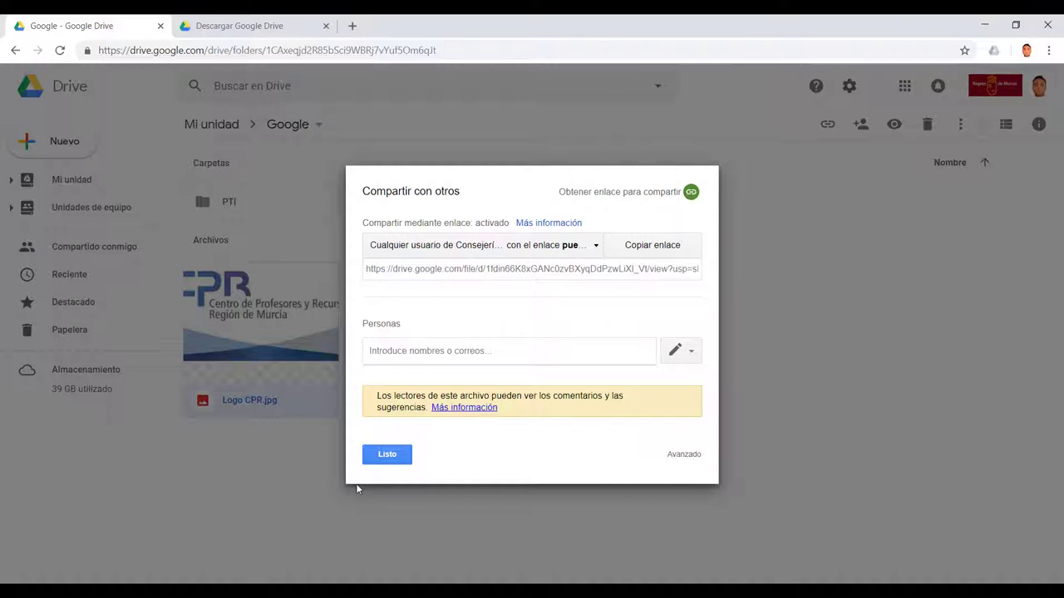
click(678, 455)
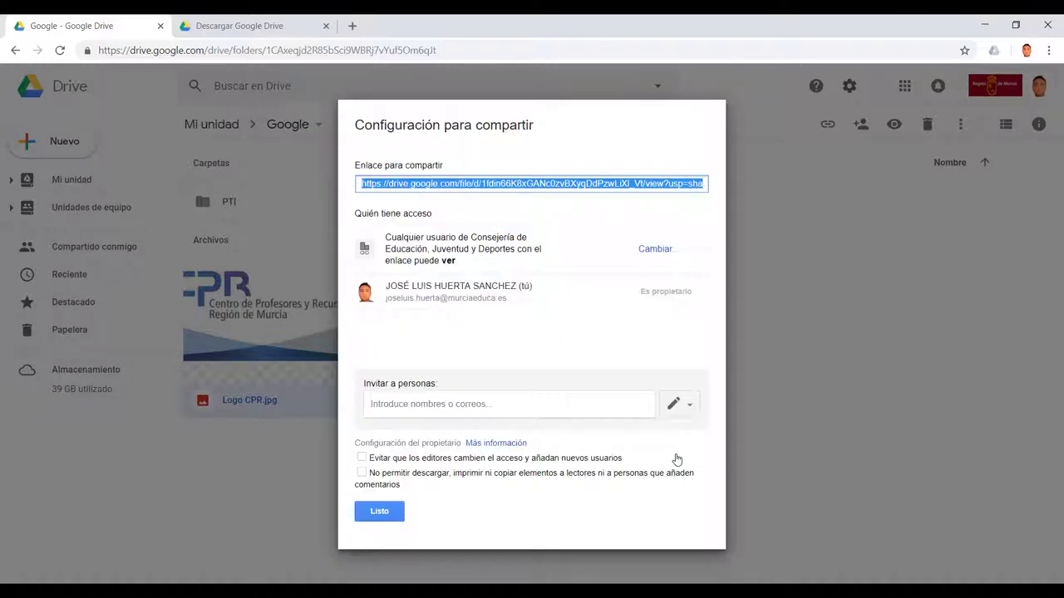
click(443, 401)
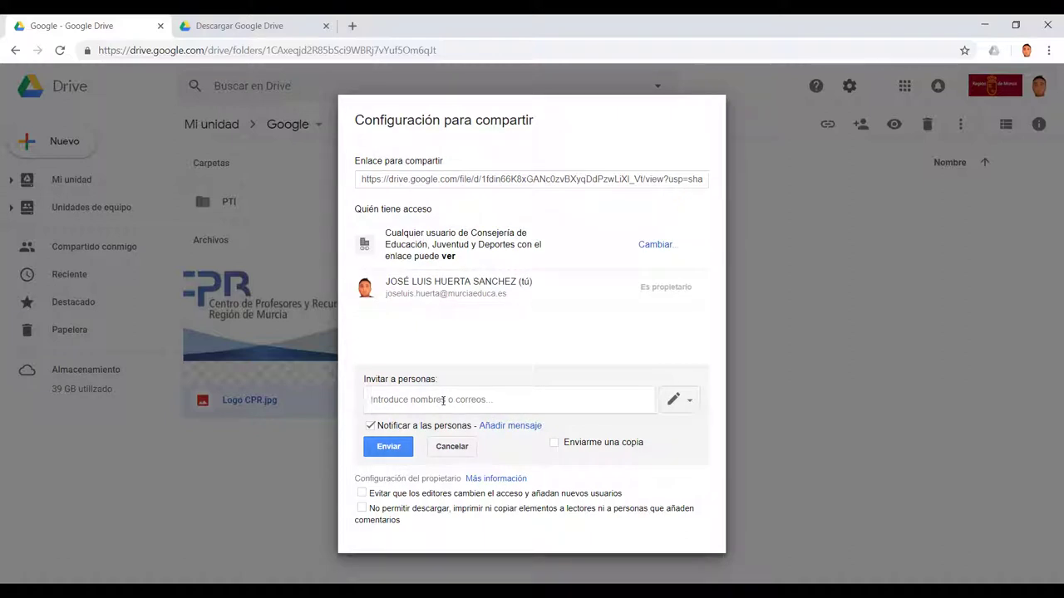
text(Rocio)
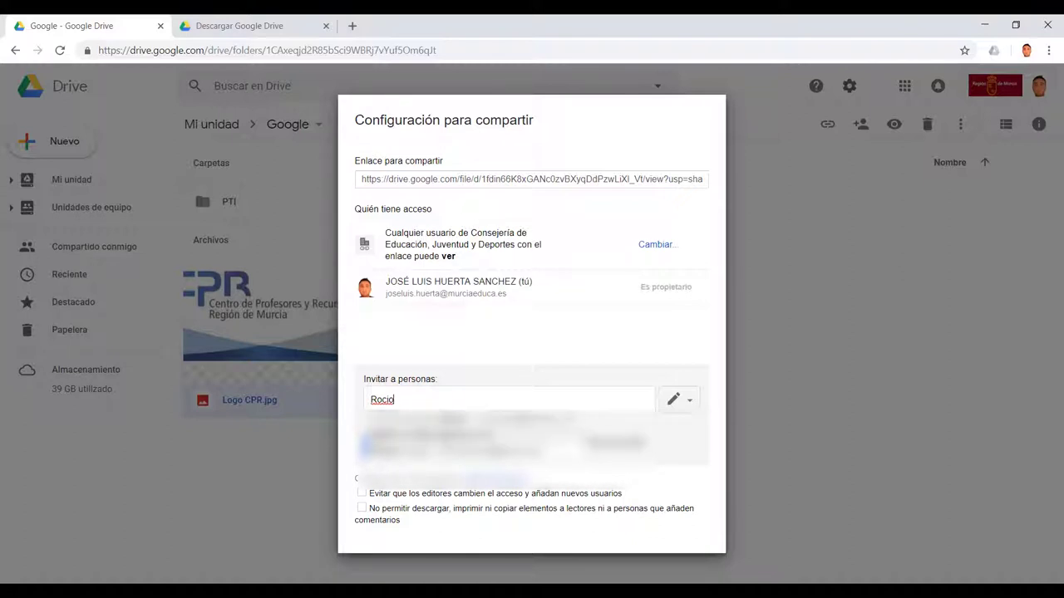
click(445, 438)
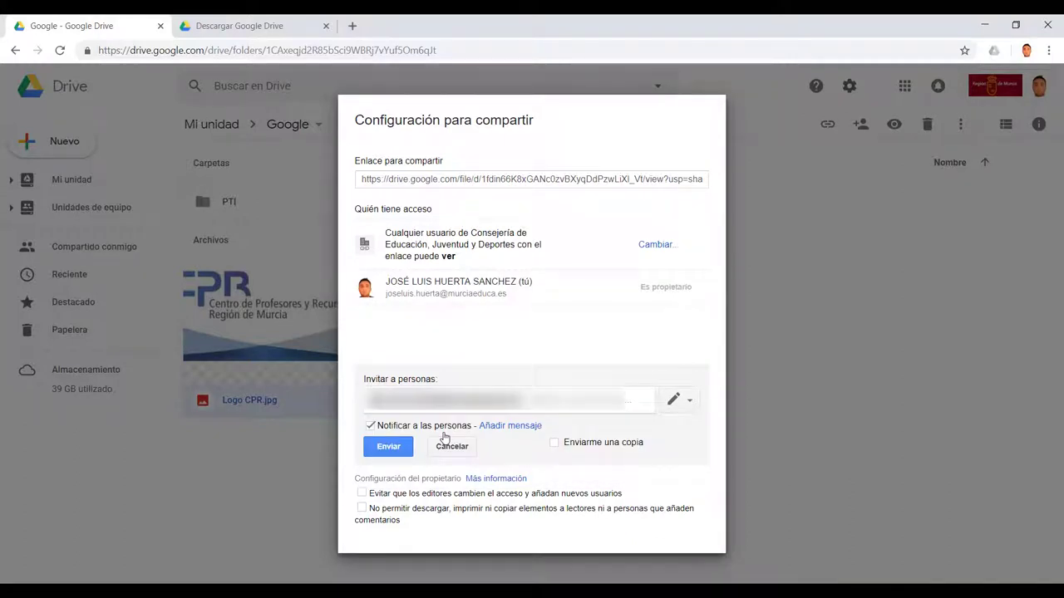
Review the permission levels available for the invited person, then cancel the invitation and close the sharing settings
click(690, 404)
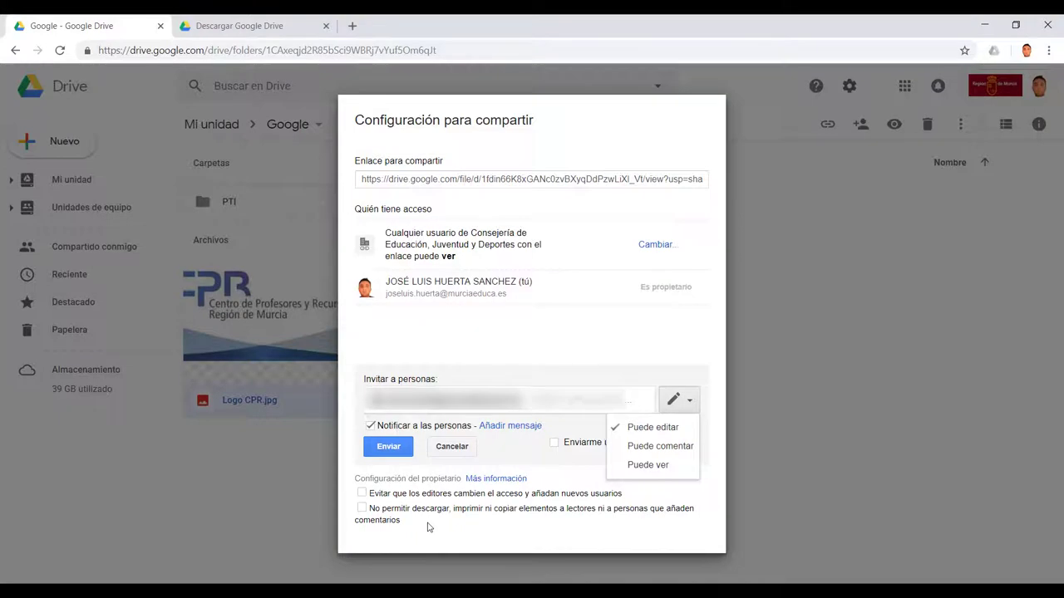
click(455, 448)
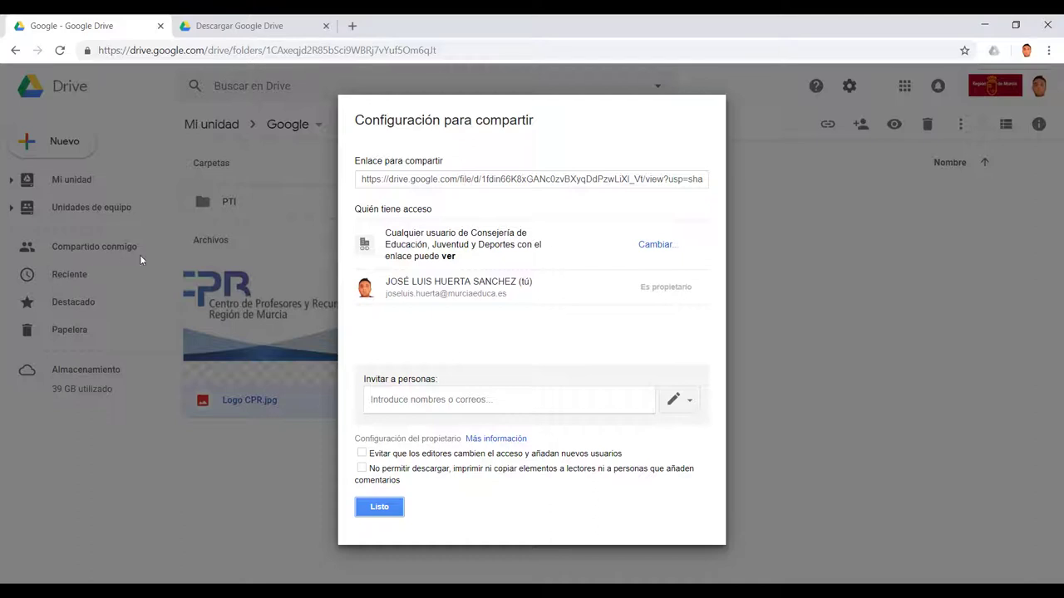
click(379, 507)
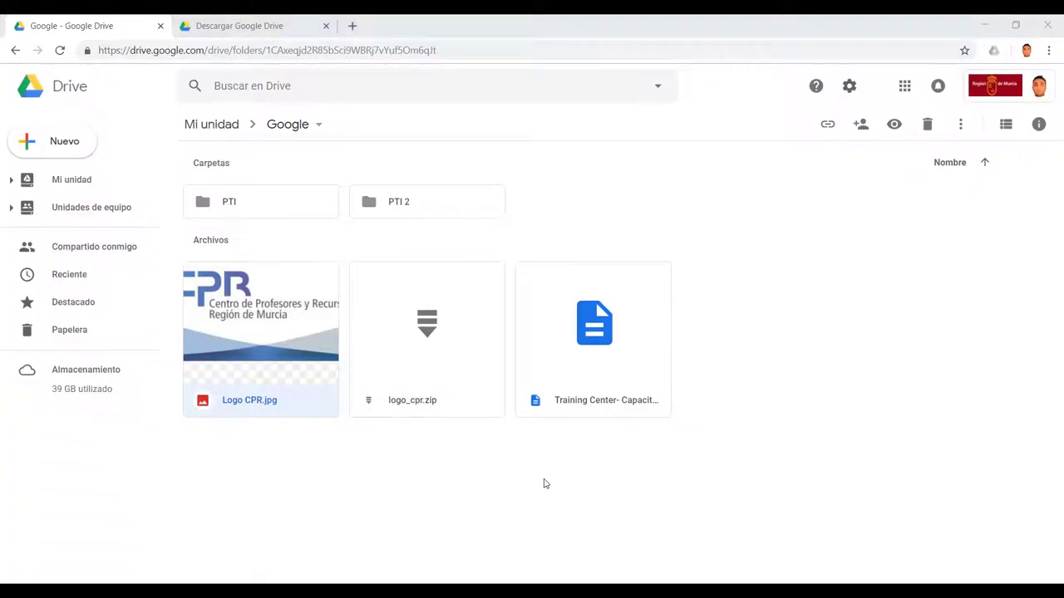
Open the sharing settings of the PTI 2 folder
right_click(413, 208)
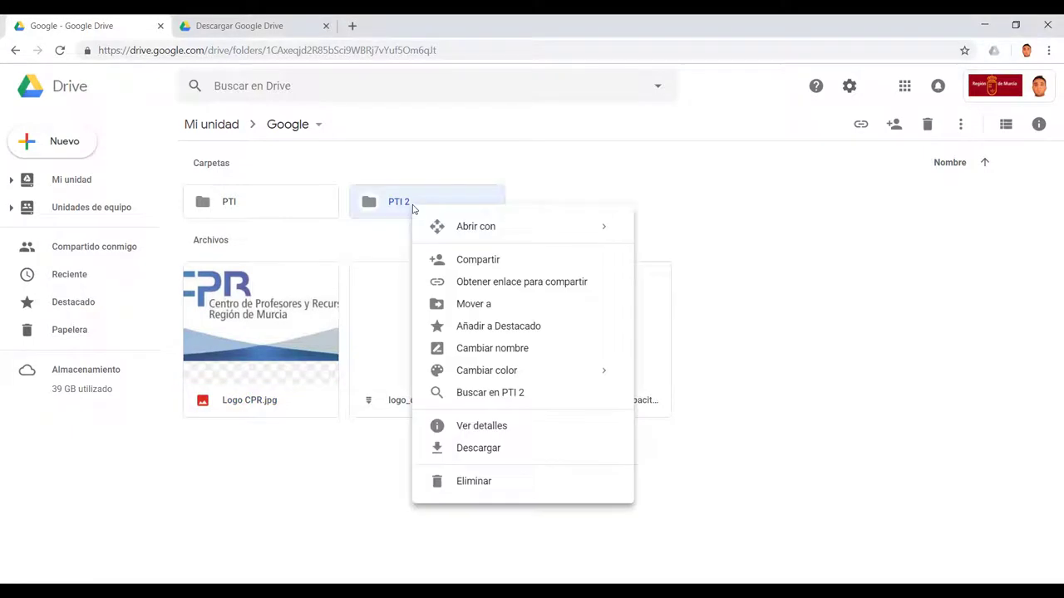
click(468, 264)
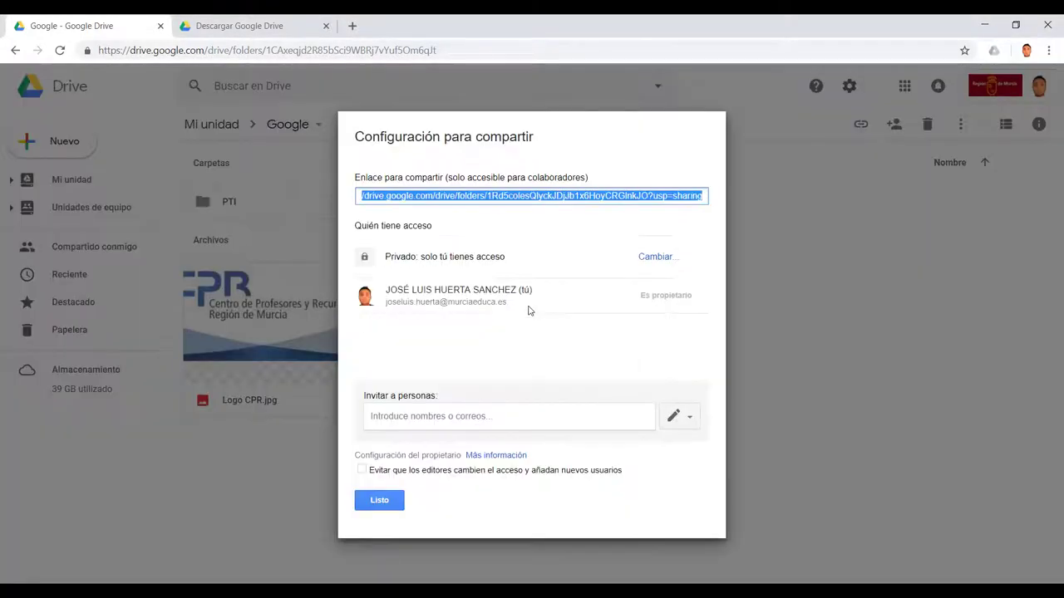